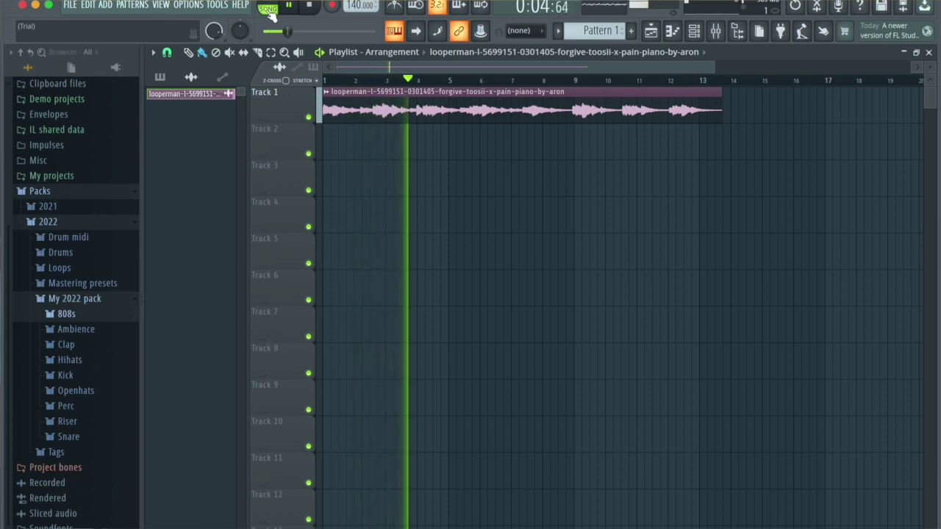
# - Stop playback, open the piano loop's clip settings on Track 1, and place Pattern 1 at the start of Track 2
pyautogui.press('space')
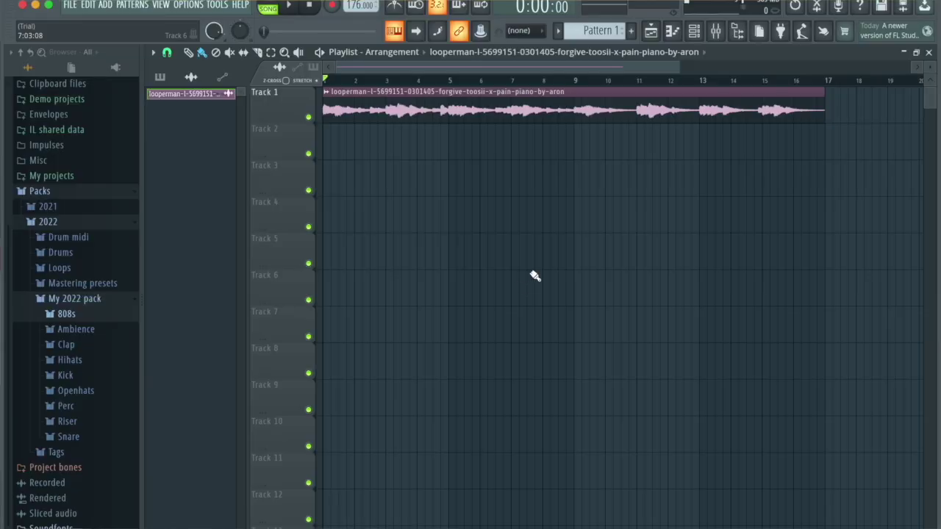
pyautogui.doubleClick(536, 110)
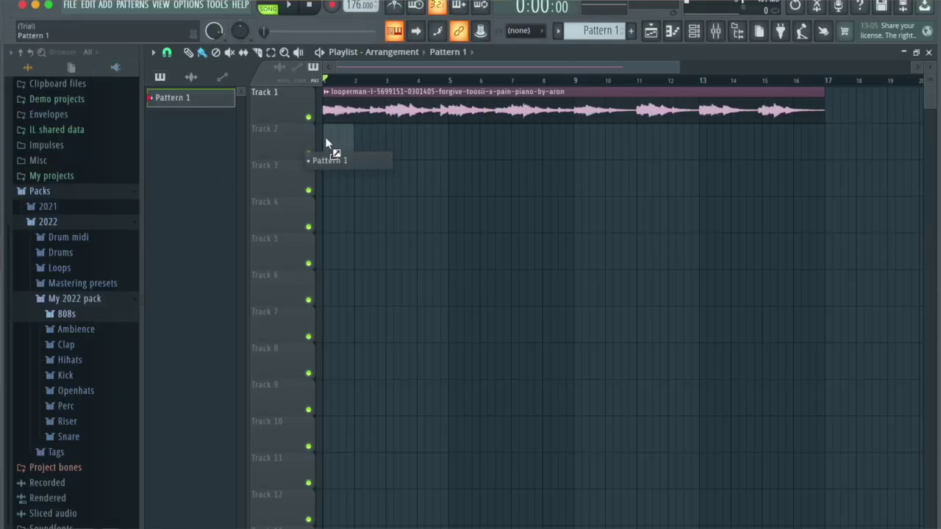
pyautogui.moveTo(326, 138); pyautogui.dragTo(327, 139)
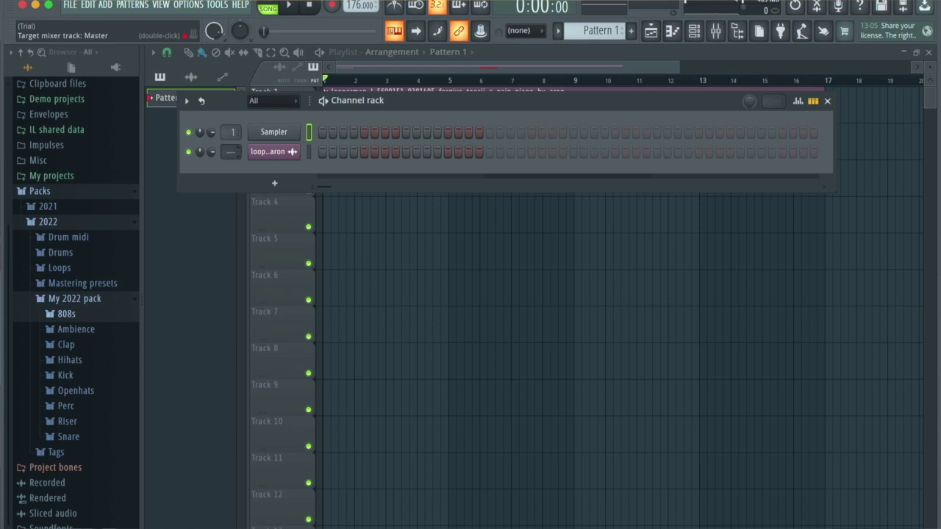
# - Load Wave Candy into slot 10 of mixer track Insert 2
pyautogui.click(719, 35)
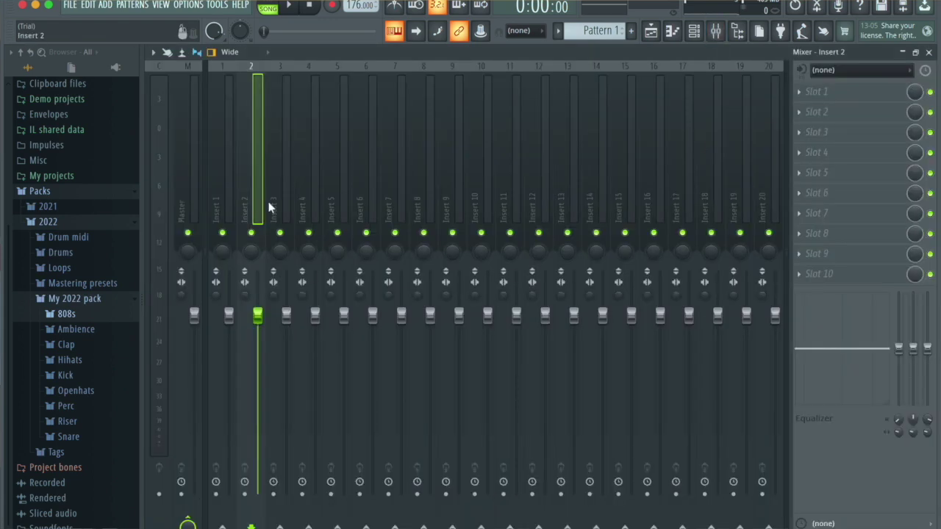
pyautogui.rightClick(832, 274)
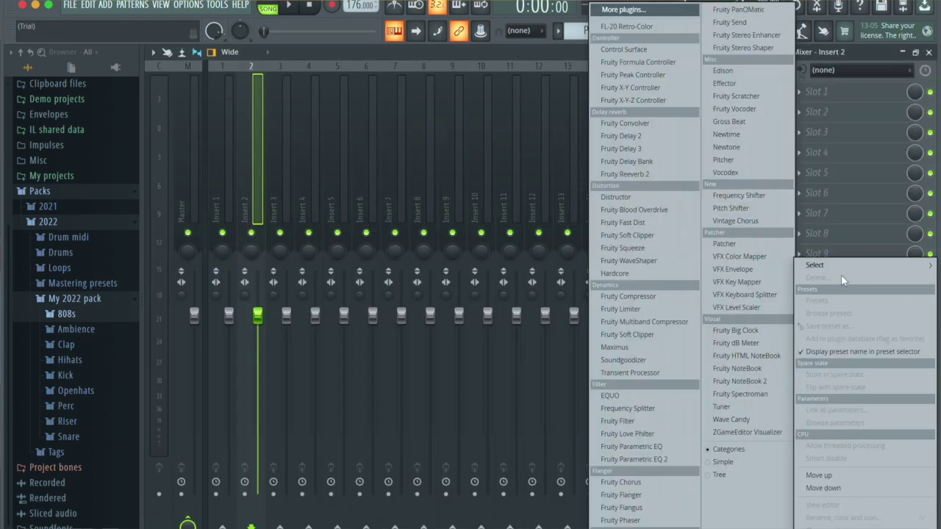
pyautogui.click(732, 419)
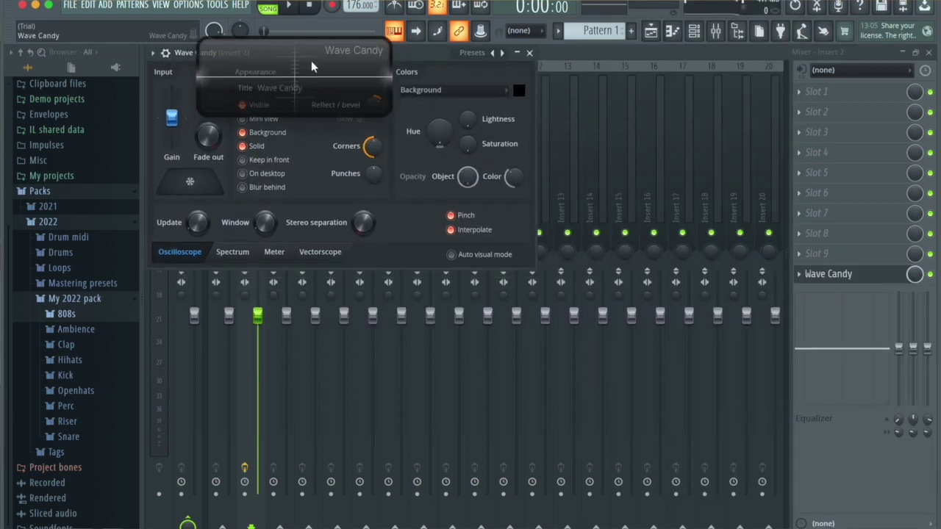
# - Switch Wave Candy to Spectrum mode with a maximum resolution of 8192 bands and enlarge its display
pyautogui.click(233, 251)
pyautogui.click(270, 223)
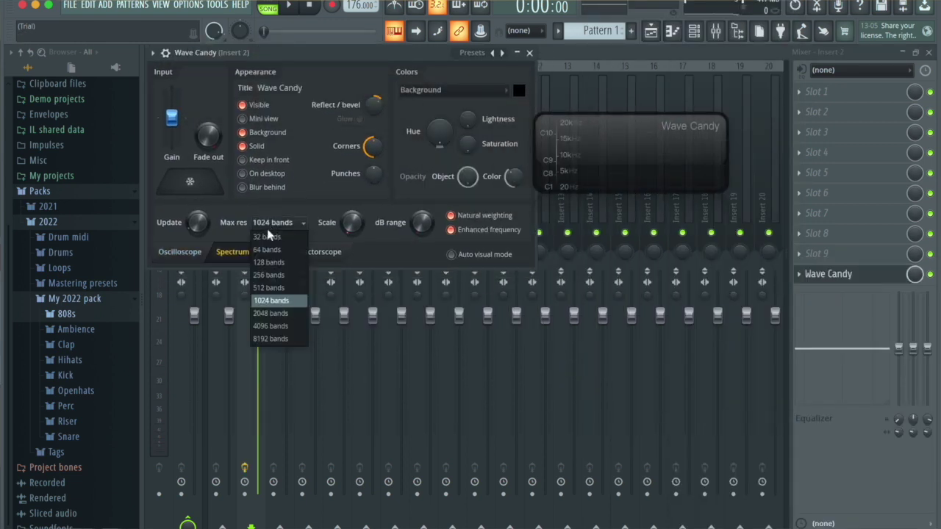
pyautogui.click(277, 340)
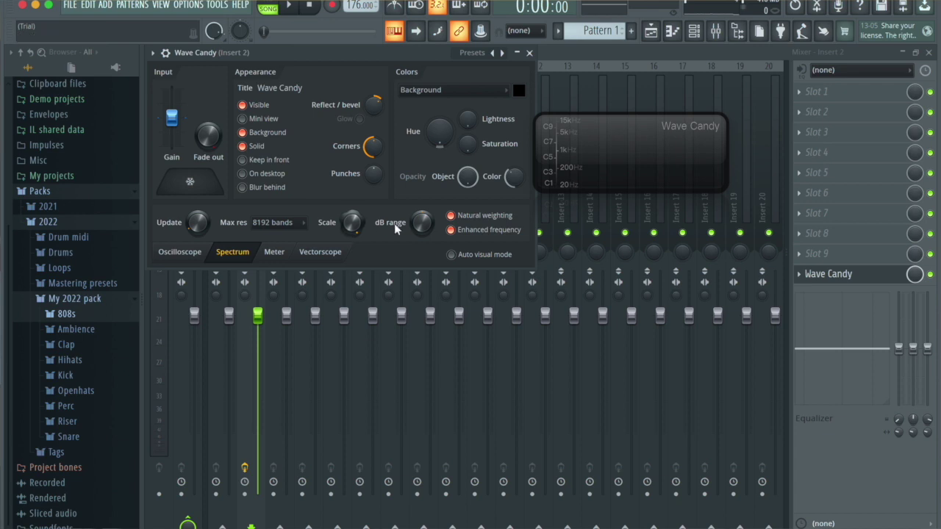
pyautogui.moveTo(542, 190); pyautogui.dragTo(206, 502)
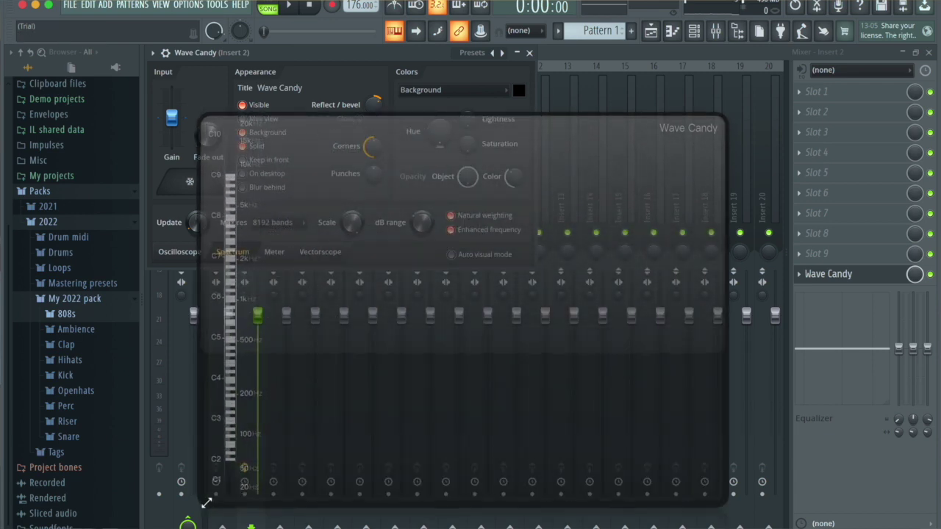
pyautogui.moveTo(368, 370); pyautogui.dragTo(365, 230)
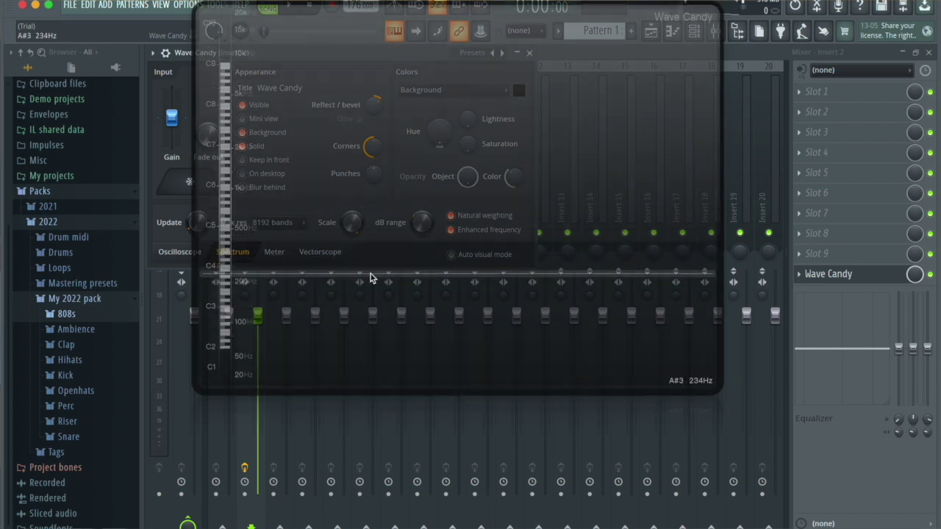
# - Play the piano loop through Wave Candy, freeze the captured spectrum, and move the display aside
pyautogui.press('space')
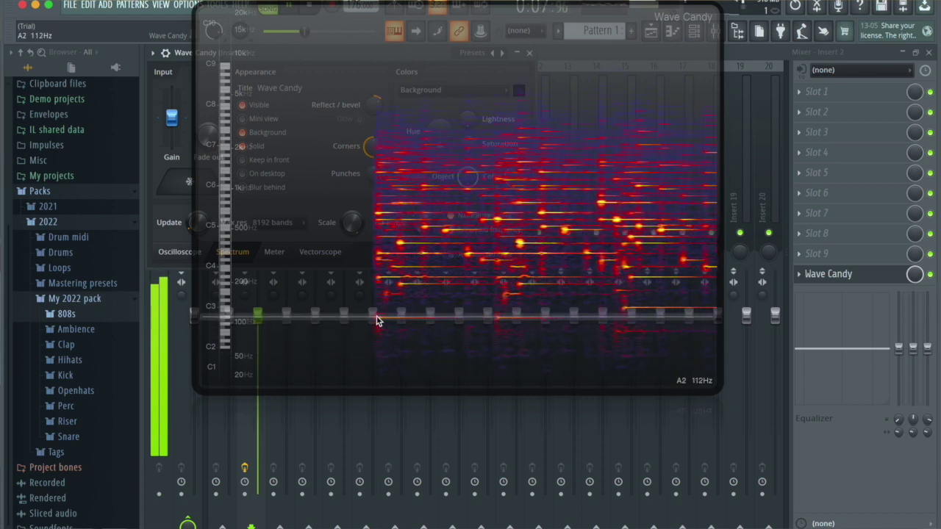
pyautogui.click(174, 186)
pyautogui.press('space')
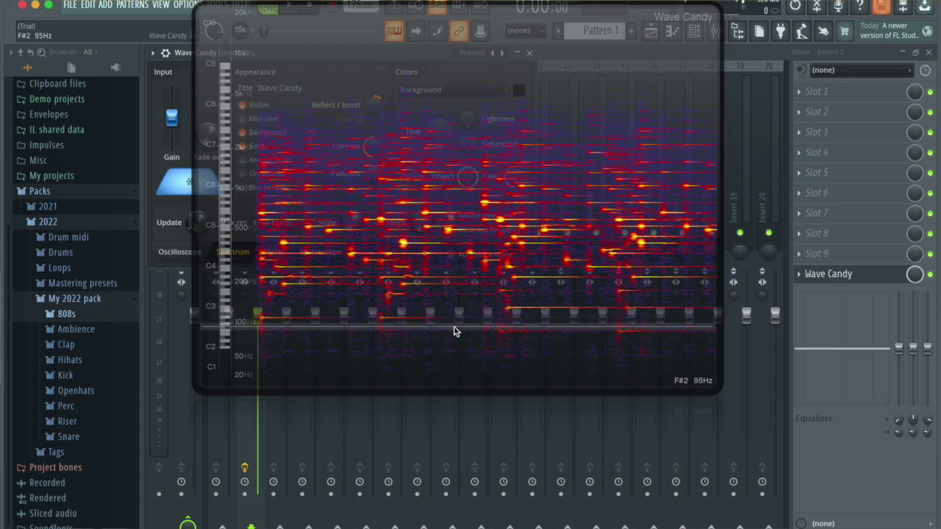
pyautogui.moveTo(495, 179); pyautogui.dragTo(627, 262)
# - Add the TAL-NoiseMaker synth to the channel rack and open its preset list
pyautogui.click(694, 30)
pyautogui.click(271, 183)
pyautogui.click(294, 9)
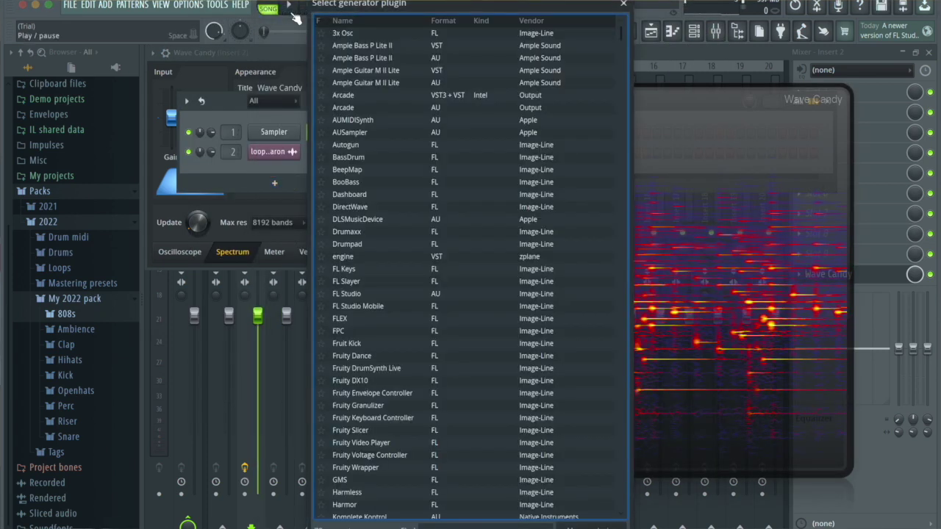
pyautogui.write('tal')
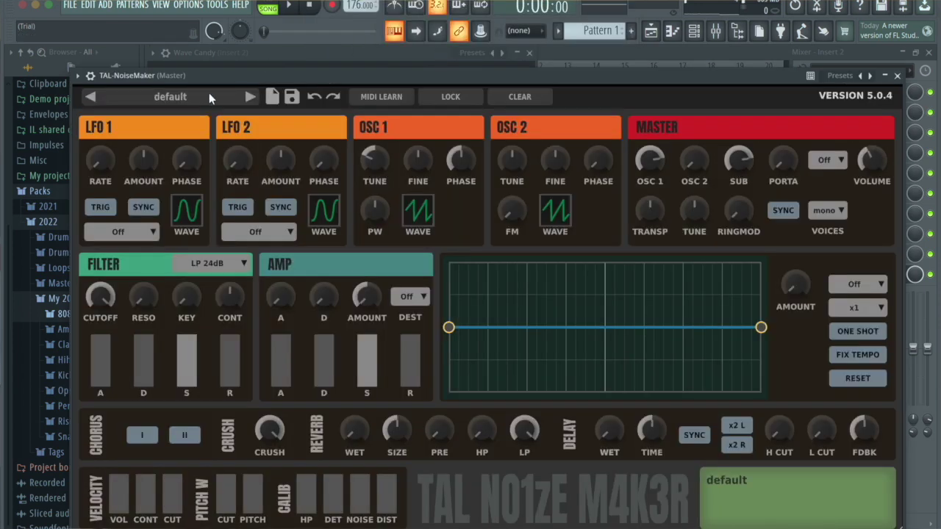
pyautogui.click(206, 97)
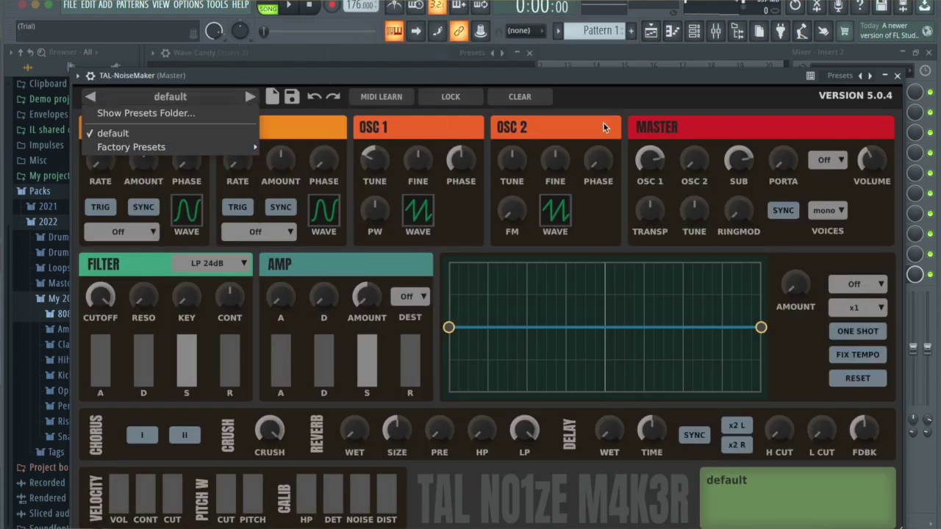
pyautogui.click(681, 97)
# - Draw one-bar A5 notes at bars 1 and 3 in the TAL-NoiseMaker piano roll
pyautogui.click(264, 106)
pyautogui.press('Up')
pyautogui.press('Up')
pyautogui.press('Up')
pyautogui.press('Up')
pyautogui.press('Up')
pyautogui.press('Up')
pyautogui.press('Up')
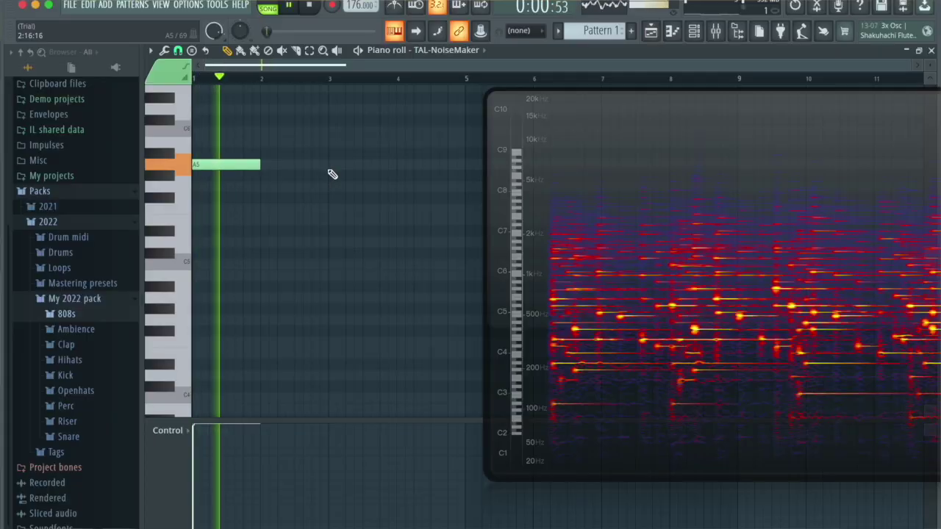
pyautogui.click(329, 165)
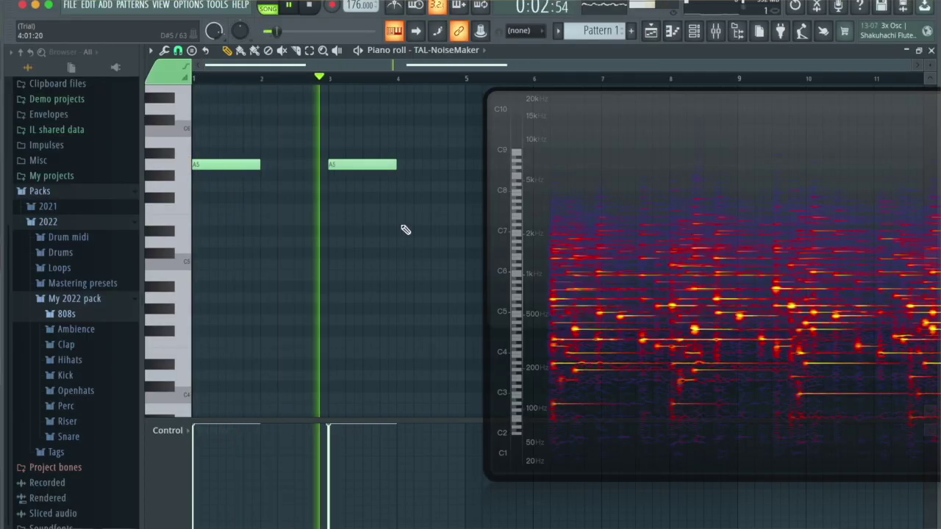
# - Add F5 notes at bars 5 and 7 and extend the piano roll notes to two bars each
pyautogui.scroll(2, 437, 237)
pyautogui.press('space')
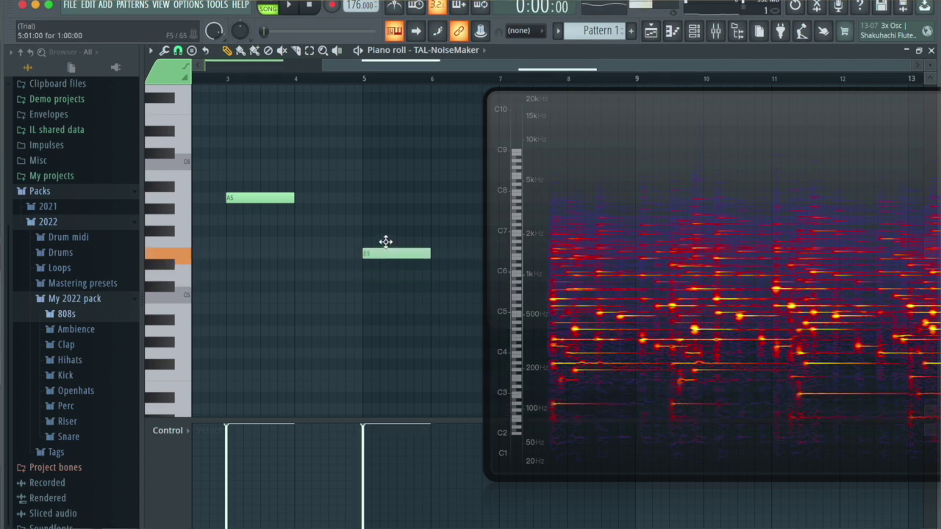
pyautogui.hscroll(3, 414, 348)
pyautogui.scroll(1, 405, 328)
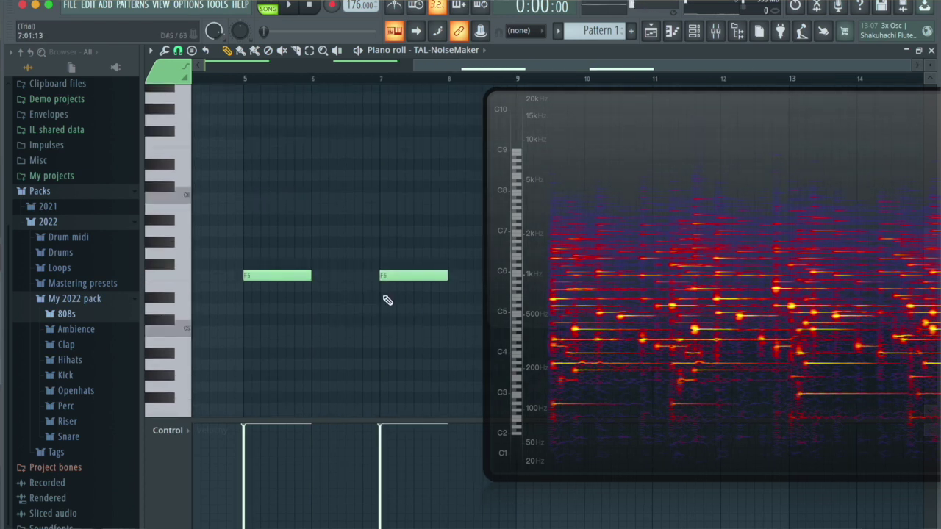
pyautogui.hscroll(2, 387, 301)
pyautogui.scroll(-1, 430, 283)
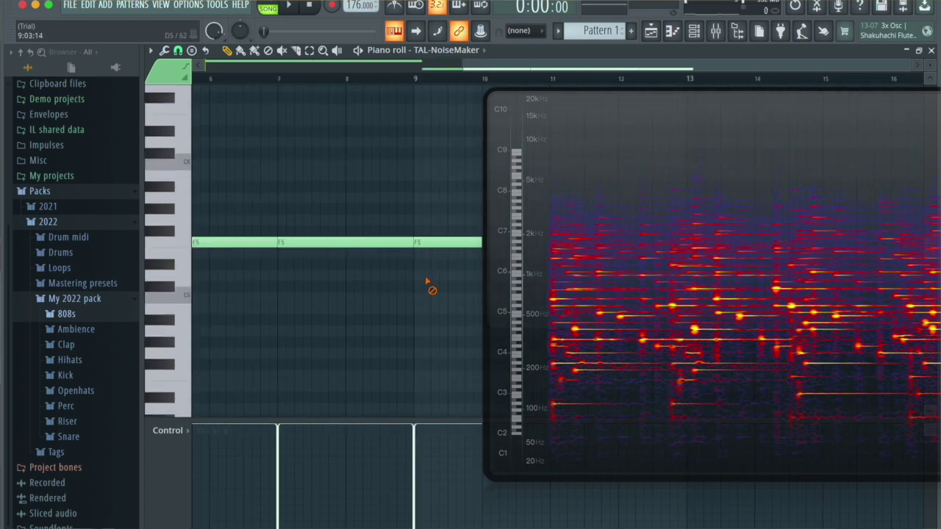
pyautogui.moveTo(483, 63); pyautogui.dragTo(233, 67)
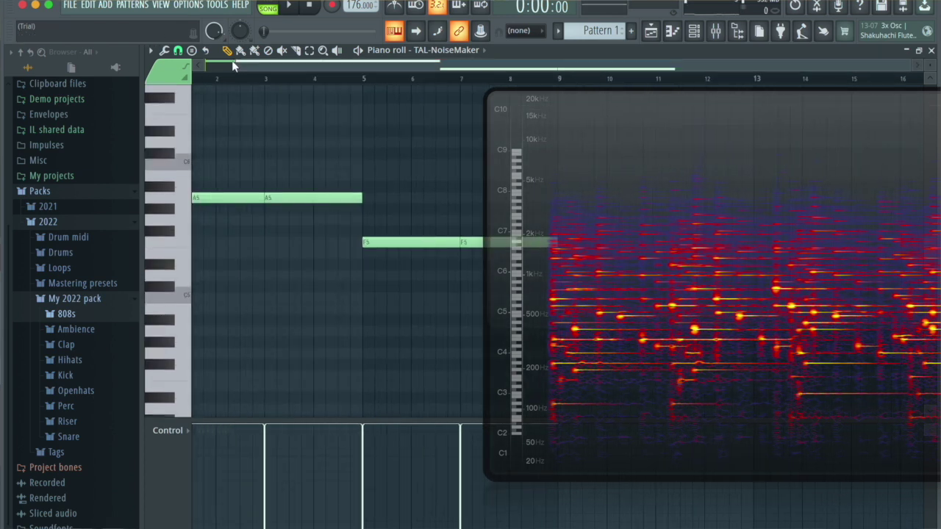
pyautogui.moveTo(232, 65); pyautogui.dragTo(180, 66)
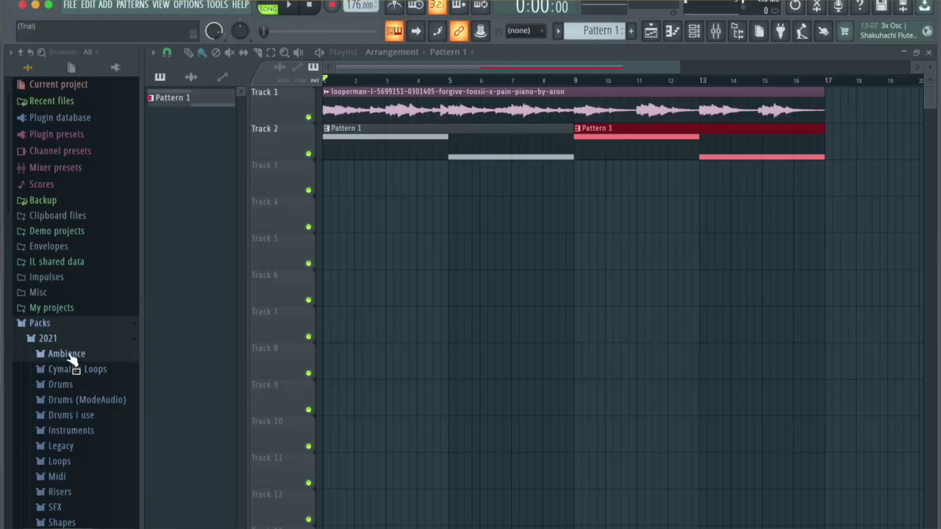
# - Place the Spring Birds Chirping Sound Effect from the 2021 Ambience pack on Track 3 of the playlist
pyautogui.click(68, 355)
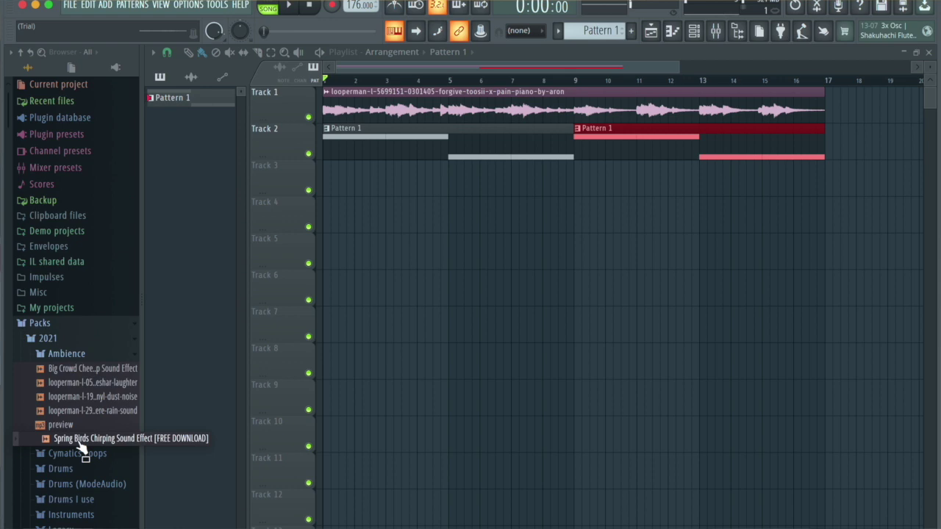
pyautogui.moveTo(80, 444); pyautogui.dragTo(478, 189)
pyautogui.hscroll(2, 478, 188)
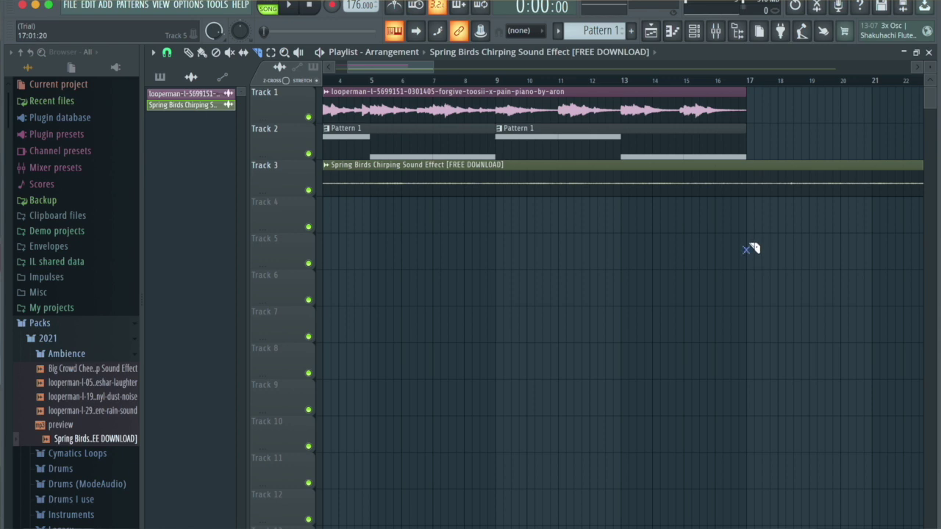
# - Trim the birds clip to end at bar 17 and set its channel volume to 35%
pyautogui.moveTo(746, 168); pyautogui.dragTo(784, 199)
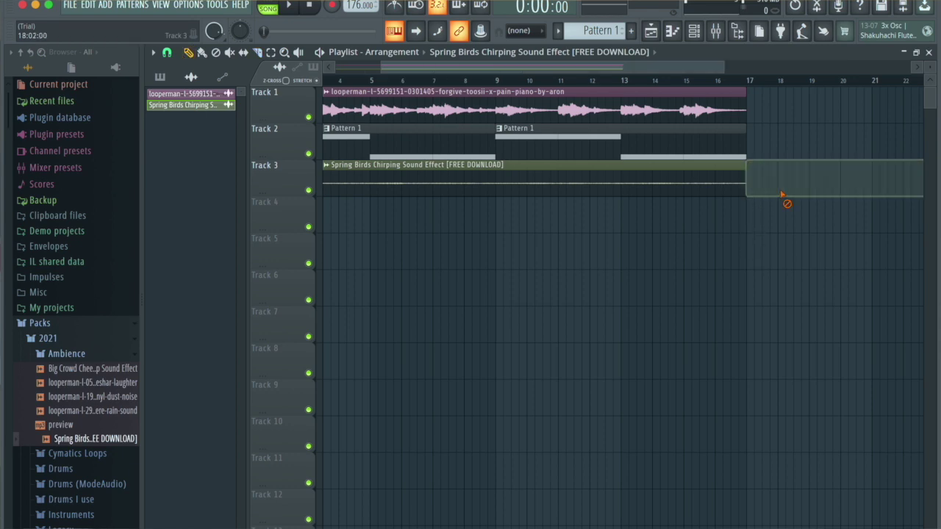
pyautogui.scroll(-3, 520, 183)
pyautogui.doubleClick(519, 177)
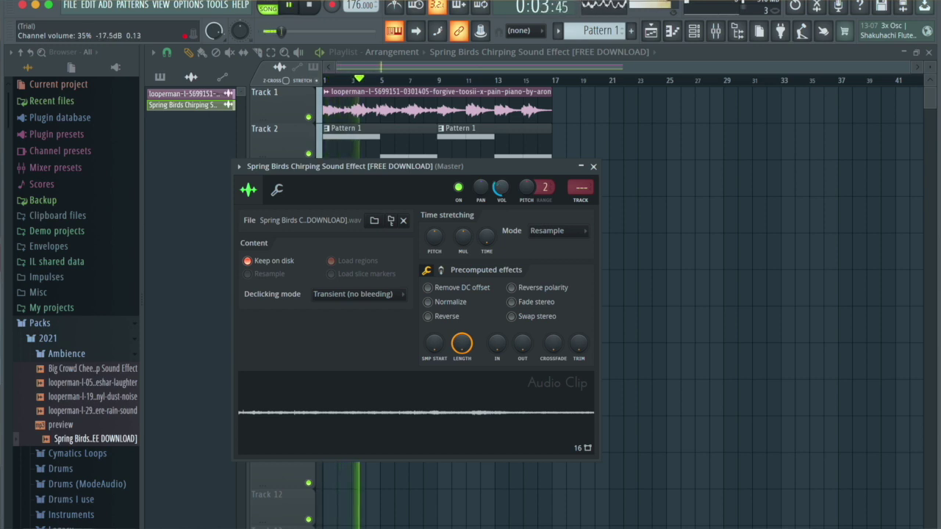
pyautogui.click(593, 166)
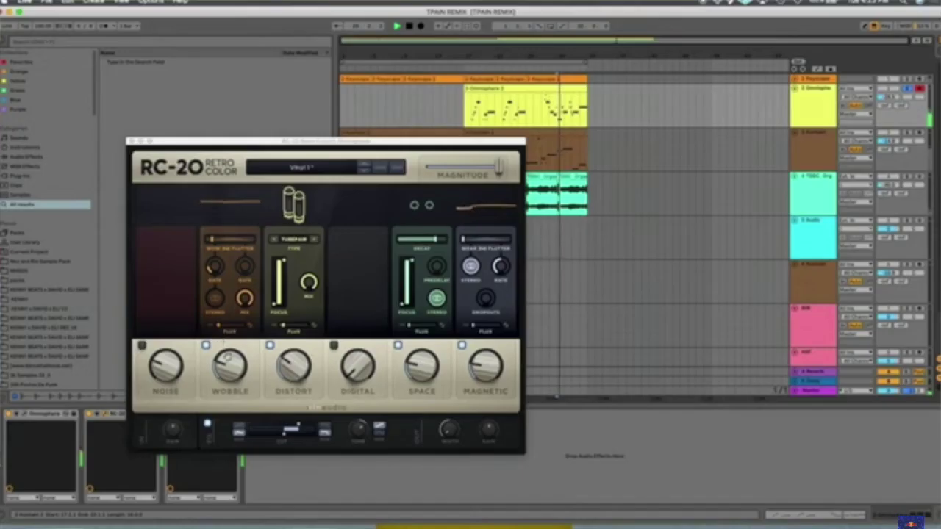
pyautogui.moveTo(228, 358); pyautogui.dragTo(227, 314)
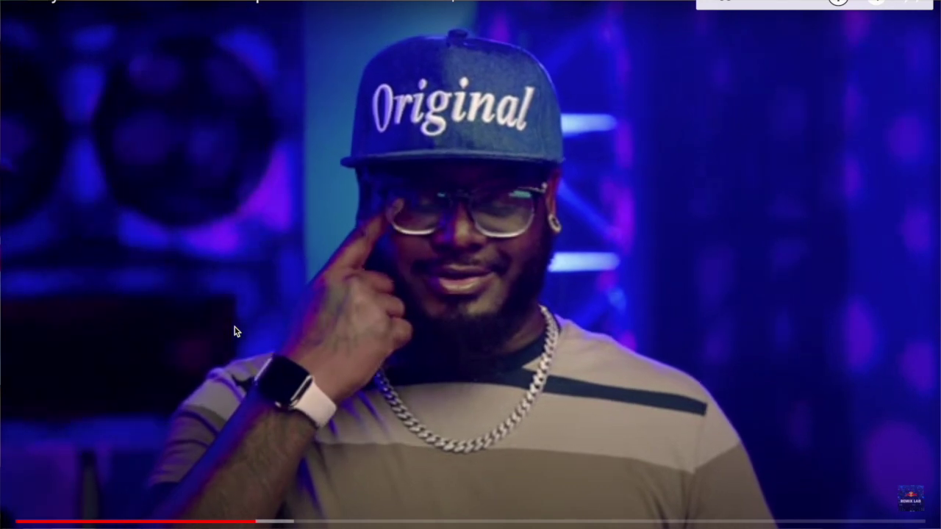
pyautogui.click(234, 327)
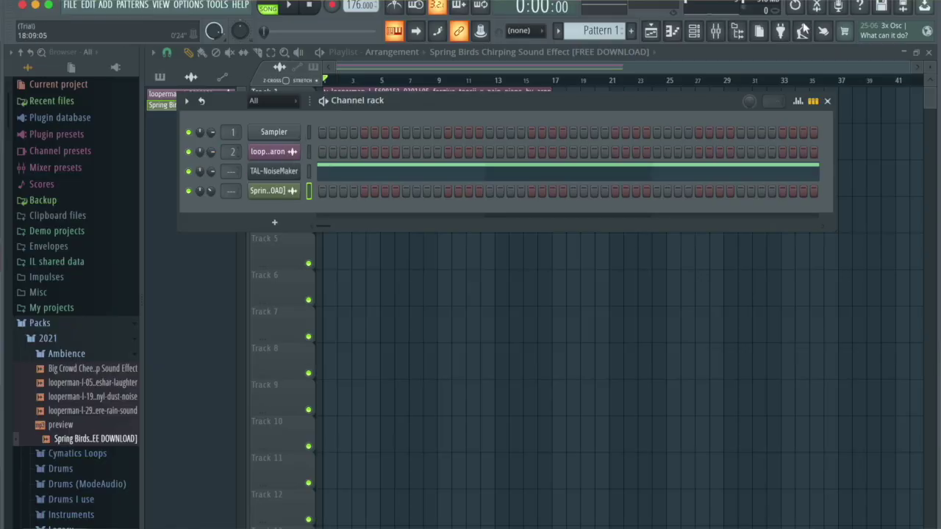
# - Search the effect plugins for izotope and load Vinyl into slot 3 of mixer track Insert 2
pyautogui.click(715, 31)
pyautogui.click(829, 132)
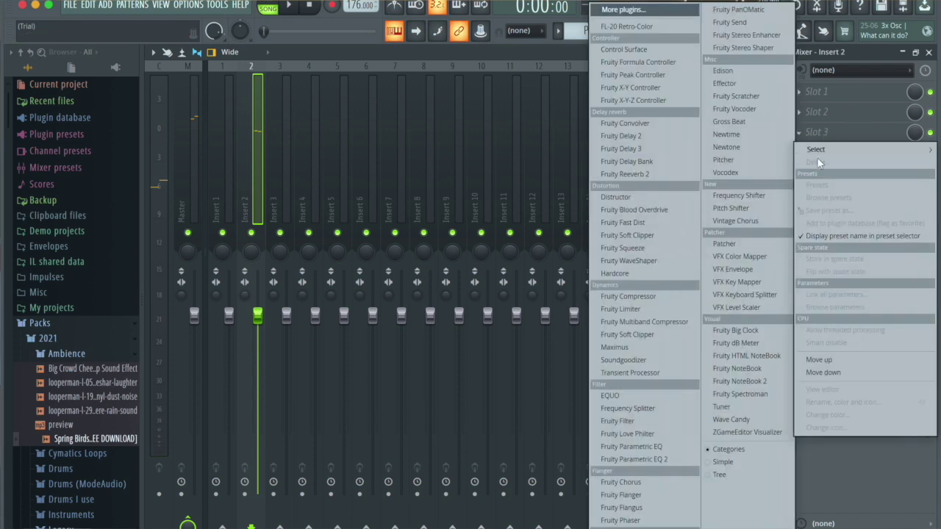
pyautogui.click(637, 10)
pyautogui.write('izotope')
pyautogui.click(410, 74)
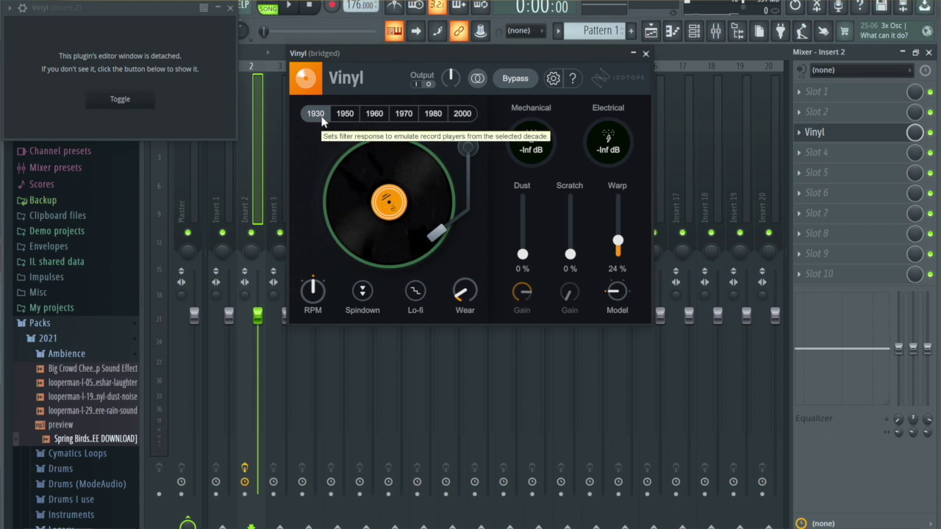
# - Audition Vinyl's 1930 filter during playback, and set the decade to 2000 and play it for comparison
pyautogui.click(288, 6)
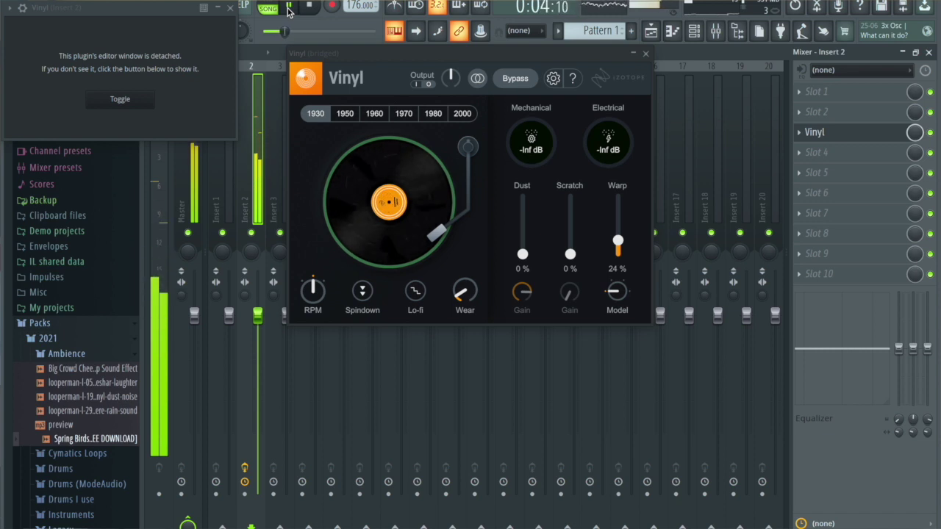
pyautogui.click(289, 7)
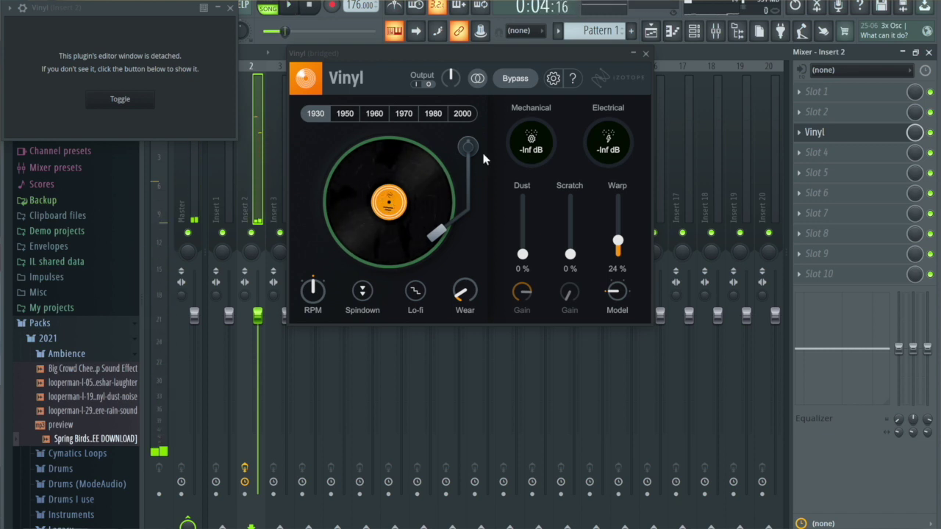
pyautogui.click(289, 6)
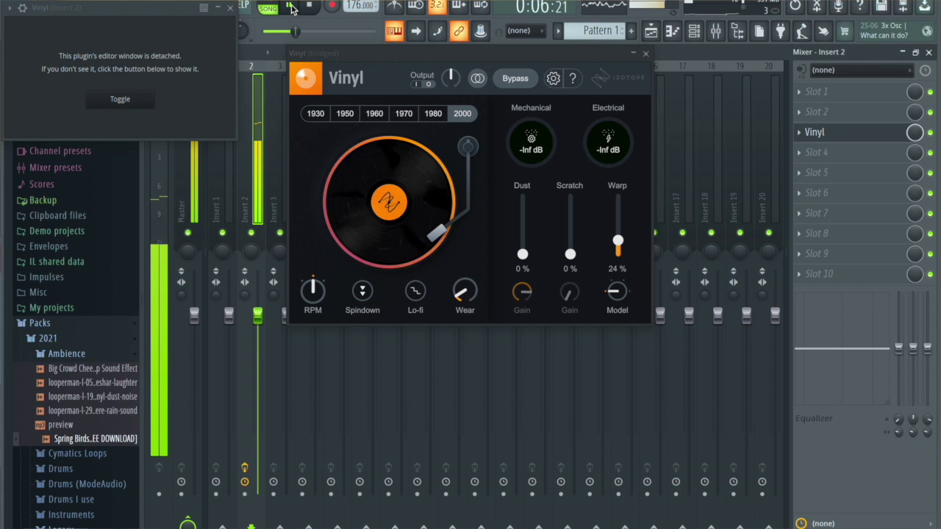
pyautogui.click(292, 7)
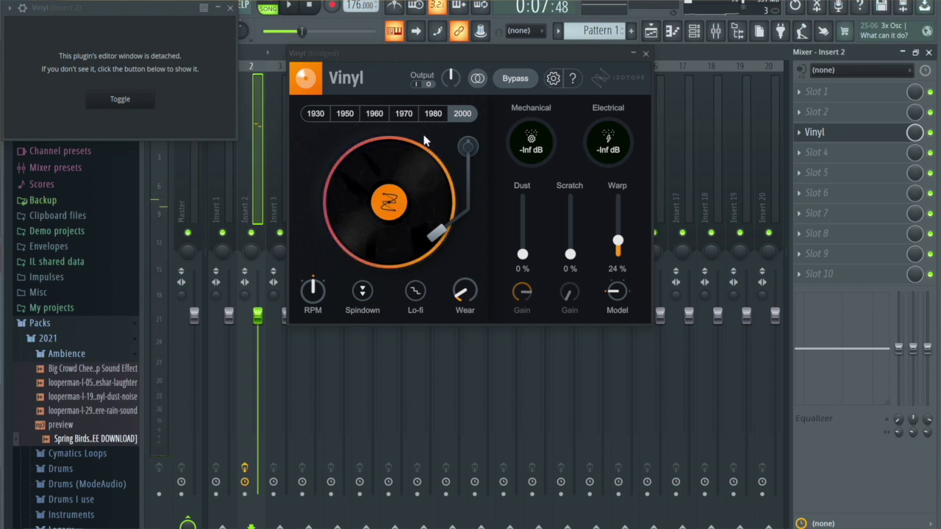
# - Set Vinyl's decade to 1970 with Warp 40%, Scratch 4% and Wear about 12% while auditioning the loop, and close the plugin
pyautogui.click(410, 118)
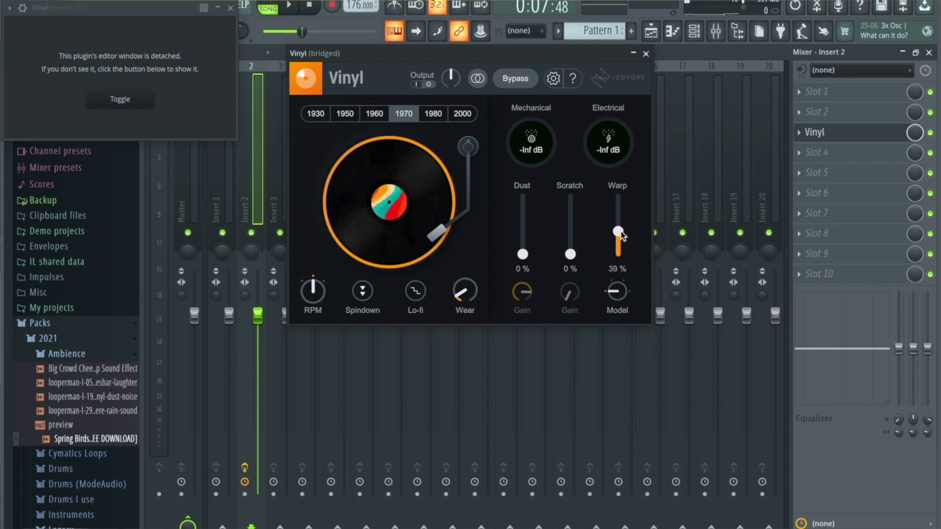
pyautogui.press('space')
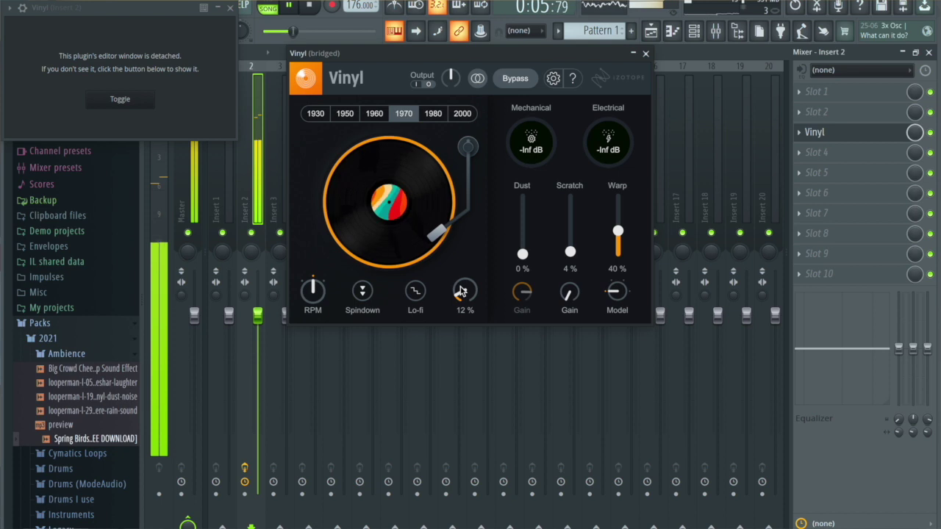
pyautogui.click(647, 54)
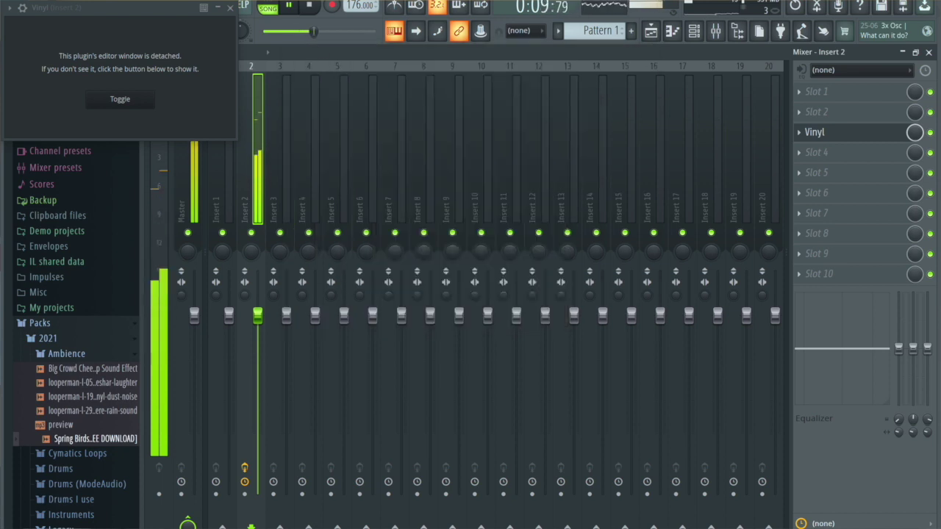
pyautogui.click(230, 9)
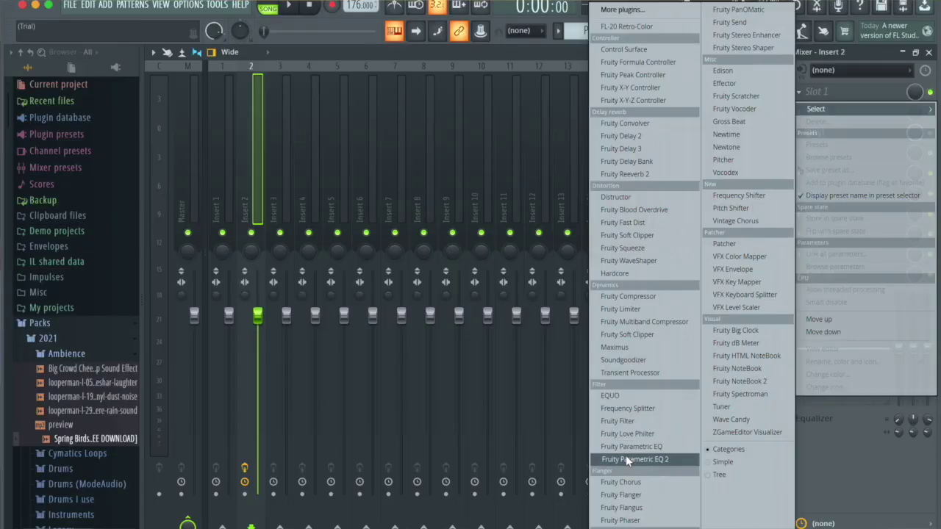
# - Load Fruity Parametric EQ 2 into slot 1 of Insert 2, cutting the low end and the highs above about 13.9 kHz
pyautogui.click(627, 457)
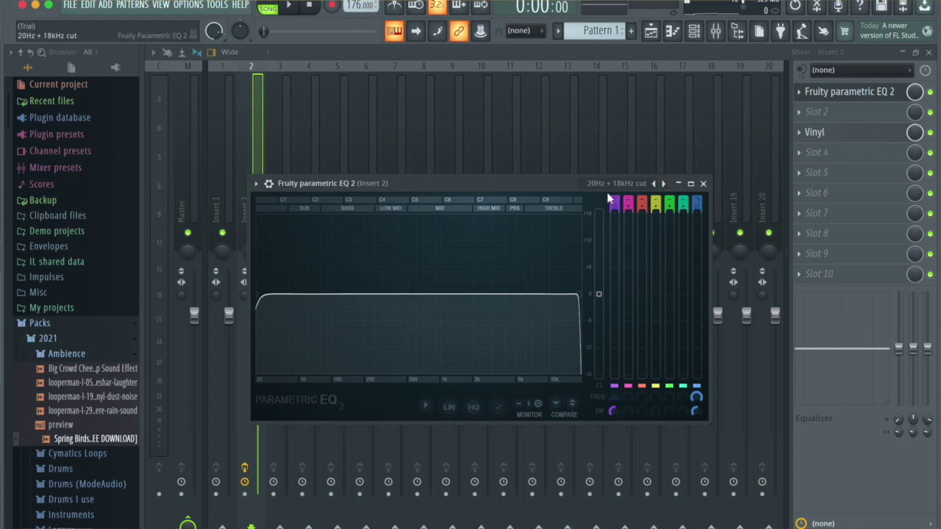
pyautogui.moveTo(505, 185); pyautogui.dragTo(500, 130)
pyautogui.moveTo(251, 239); pyautogui.dragTo(342, 239)
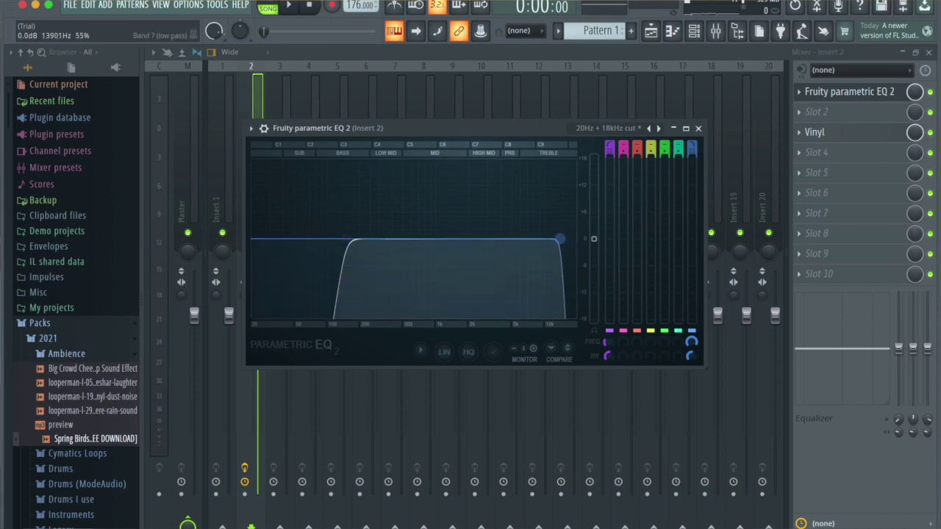
# - Search the effect plugins for "val" and load ValhallaSupermassive into slot 2 of Insert 2
pyautogui.click(845, 92)
pyautogui.click(809, 112)
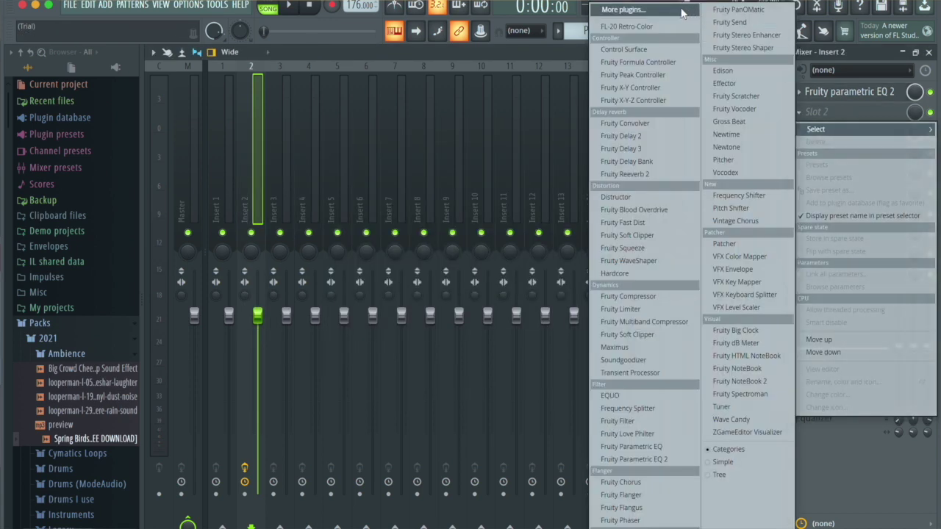
pyautogui.click(683, 10)
pyautogui.write('val')
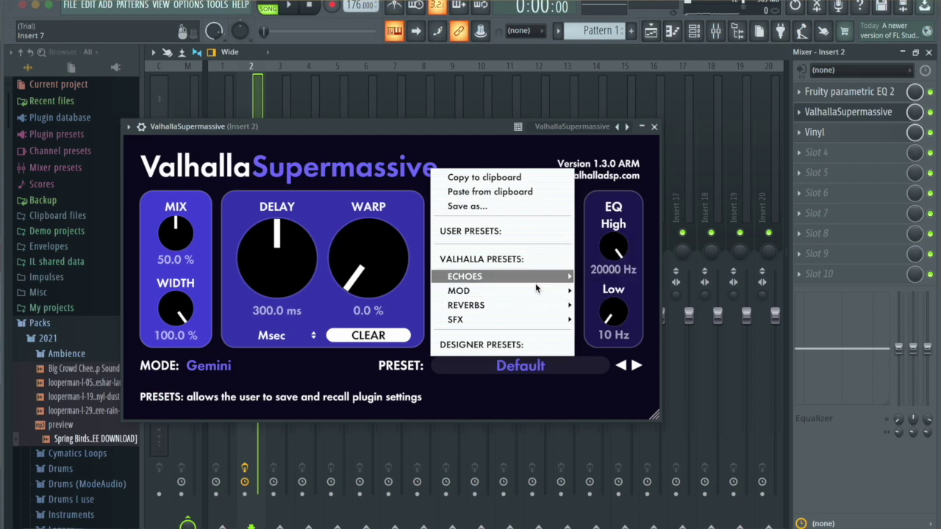
# - Apply the medium reverb preset 80s Mod Room in ValhallaSupermassive, and set its mix to 15.5% while auditioning the loop
pyautogui.moveTo(542, 303)
pyautogui.moveTo(617, 276)
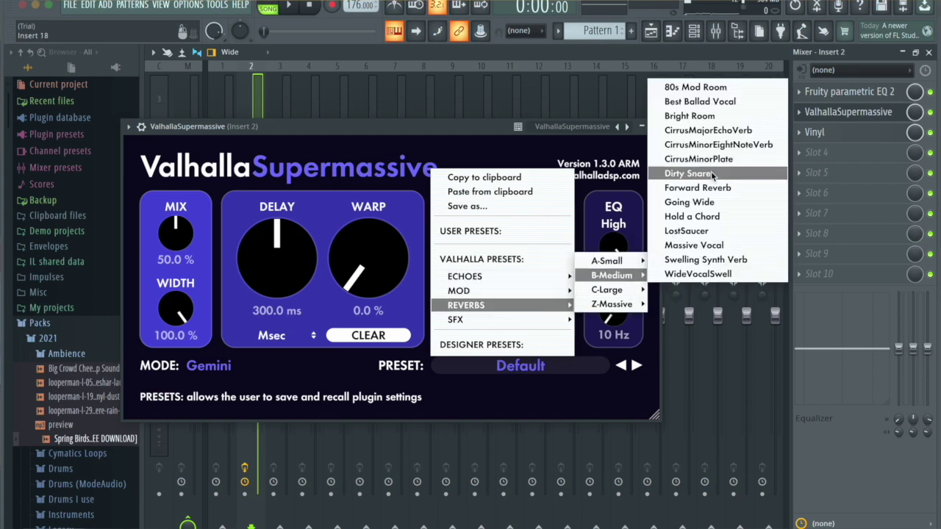
pyautogui.click(702, 86)
pyautogui.moveTo(149, 233); pyautogui.dragTo(164, 271)
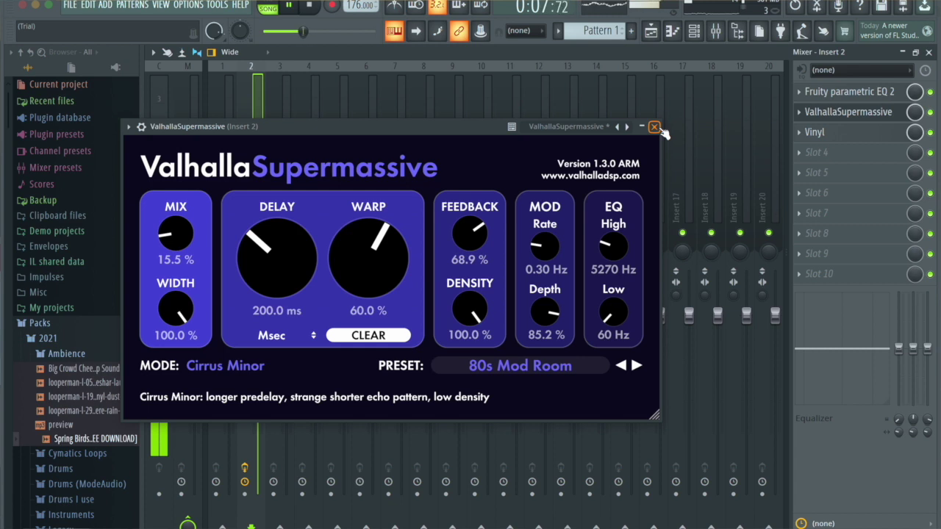
pyautogui.click(655, 127)
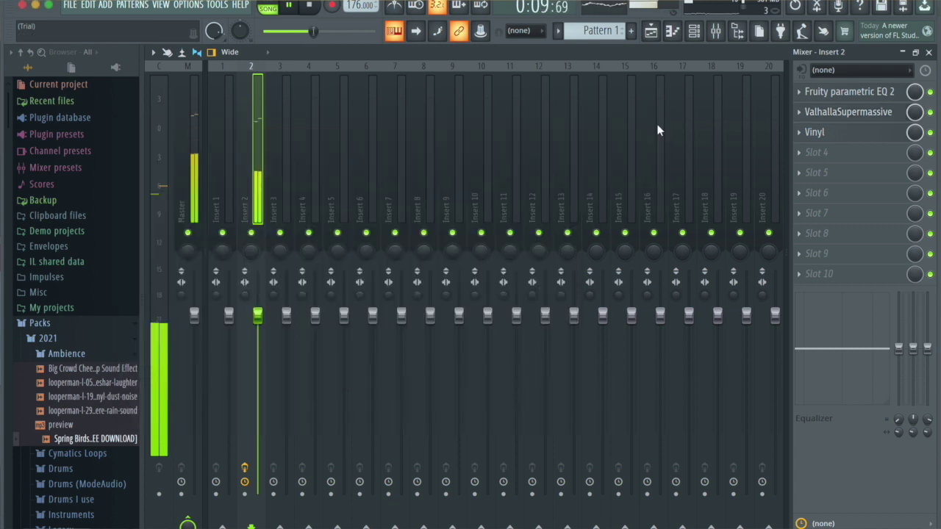
pyautogui.press('space')
# - Reopen Vinyl on Insert 2, reduce its Warp to 25%, and play the loop to hear the change
pyautogui.click(872, 133)
pyautogui.click(872, 133)
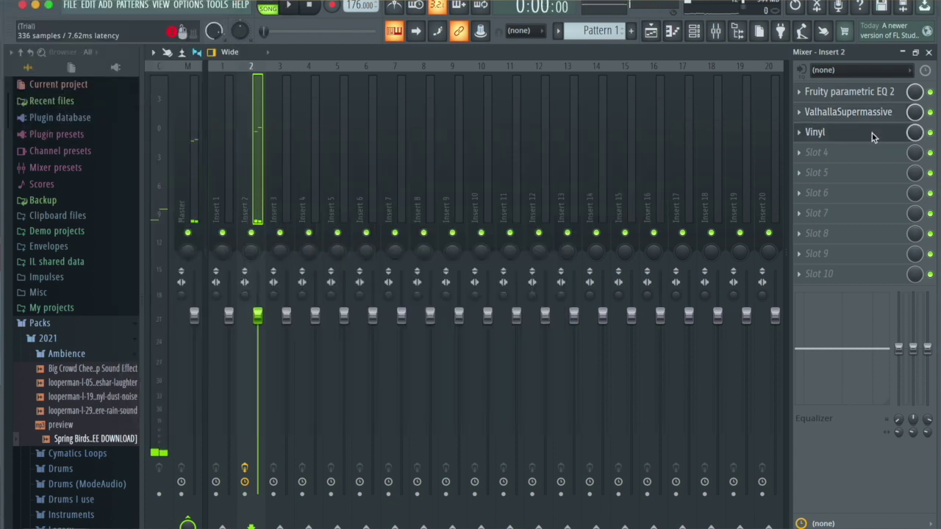
pyautogui.click(872, 133)
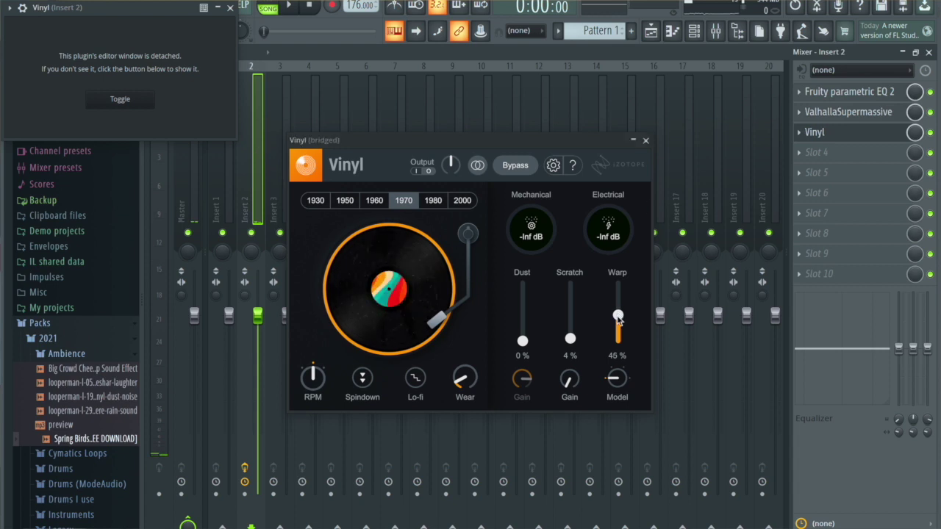
pyautogui.moveTo(617, 316); pyautogui.dragTo(618, 328)
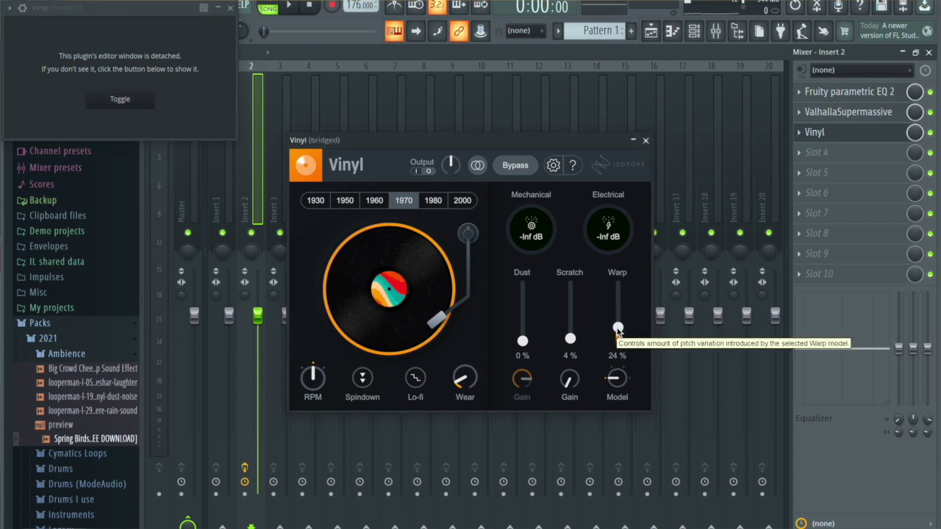
pyautogui.click(293, 6)
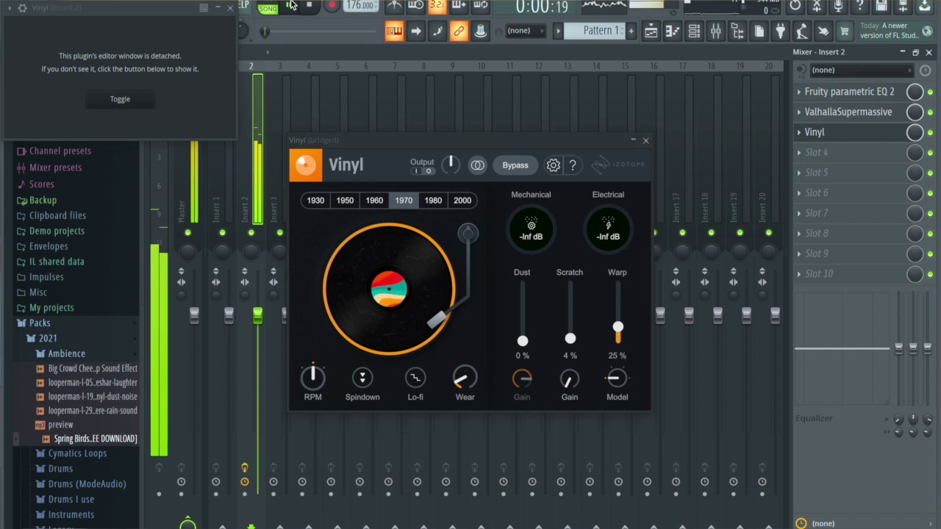
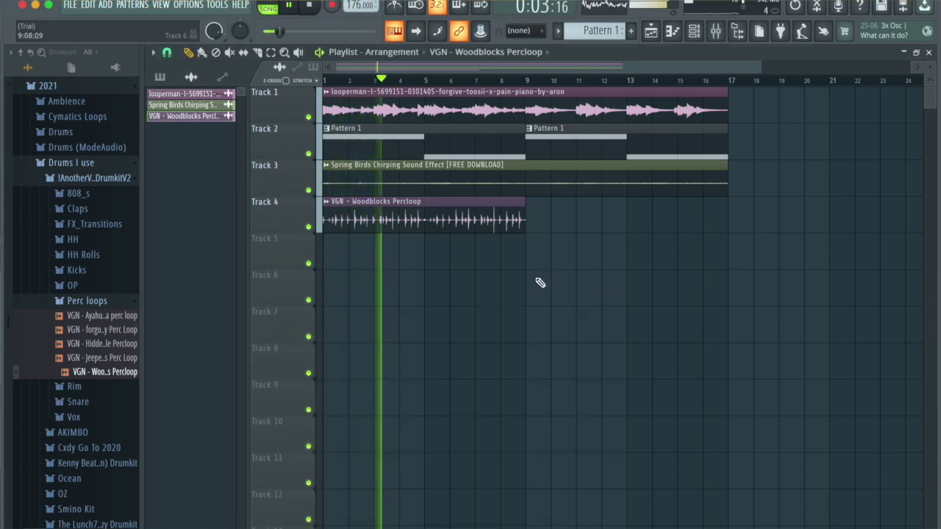
# - Duplicate the VGN - Woodblocks Percloop clip on Track 4 so the percussion runs to bar 17
pyautogui.moveTo(529, 296); pyautogui.dragTo(448, 247)
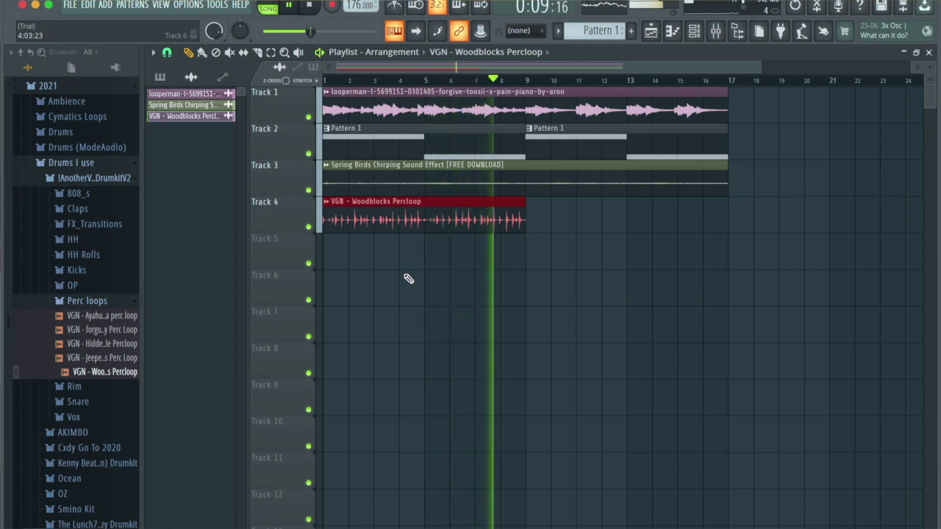
pyautogui.hotkey('ctrl', 'b')
pyautogui.press('space')
pyautogui.doubleClick(475, 221)
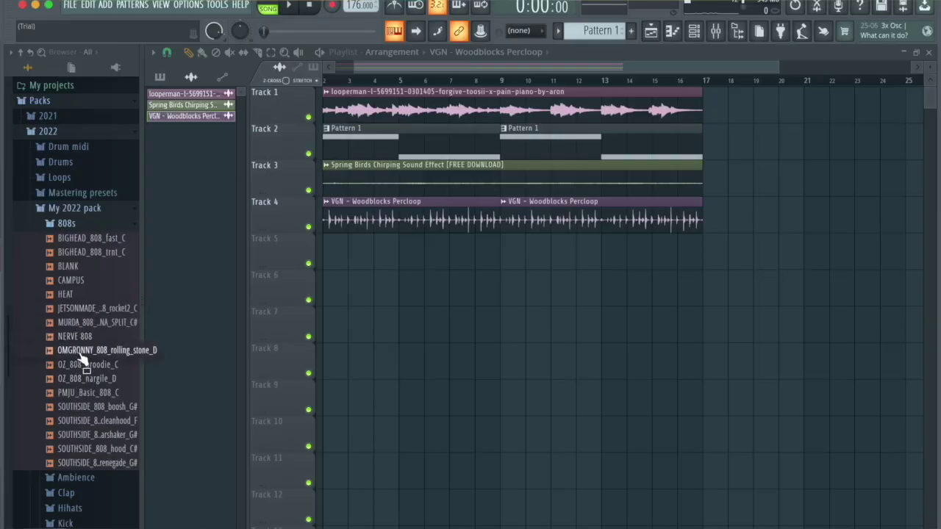
# - Add the OMGRONNY_808_rolling_stone_D sample to the channel rack and copy the TAL-NoiseMaker bass notes onto it
pyautogui.moveTo(111, 338); pyautogui.dragTo(136, 353)
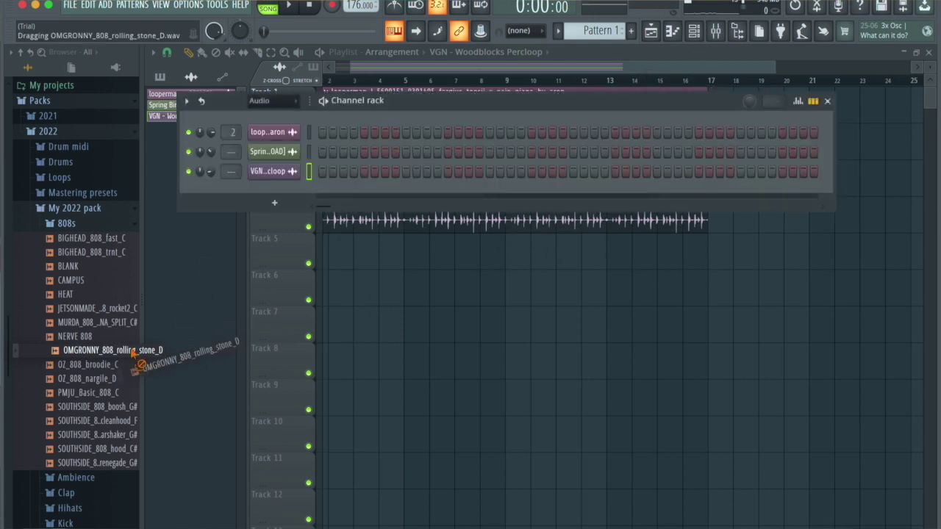
pyautogui.moveTo(295, 186); pyautogui.dragTo(289, 184)
pyautogui.click(274, 171)
pyautogui.click(311, 151)
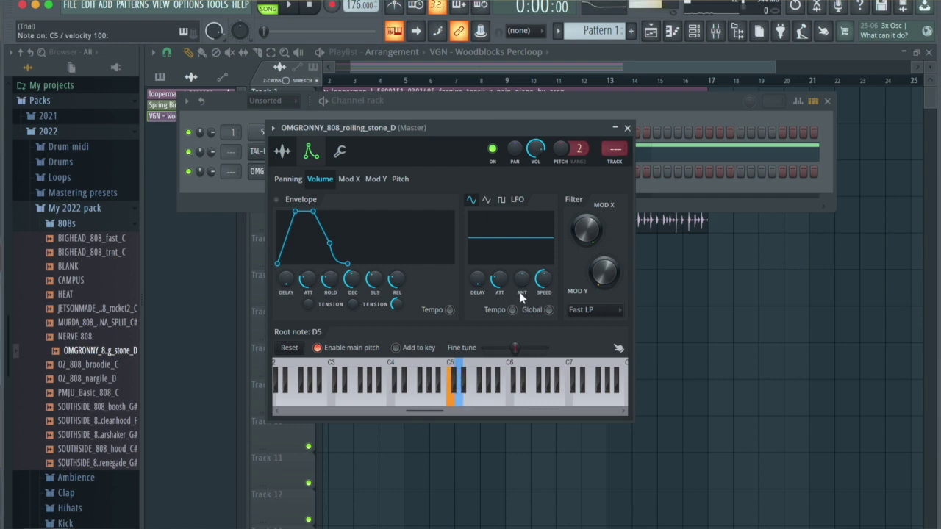
pyautogui.click(628, 129)
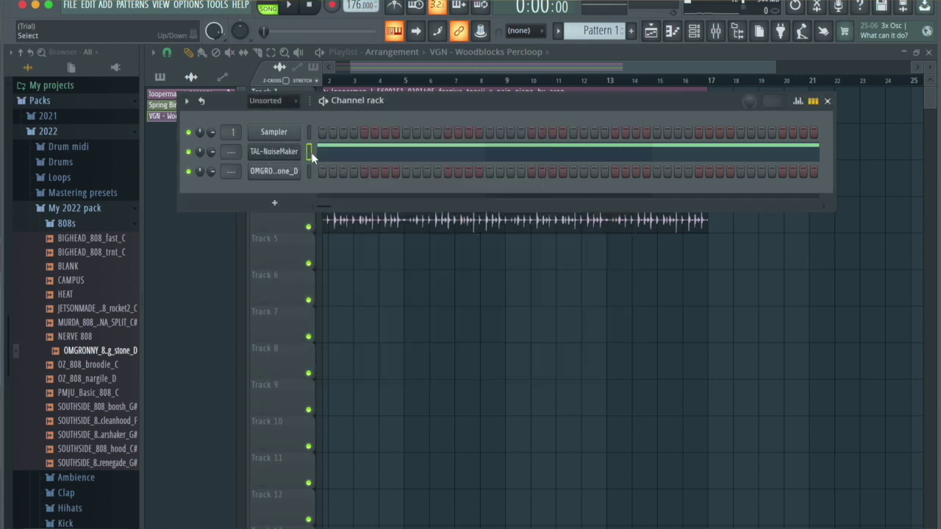
pyautogui.click(310, 171)
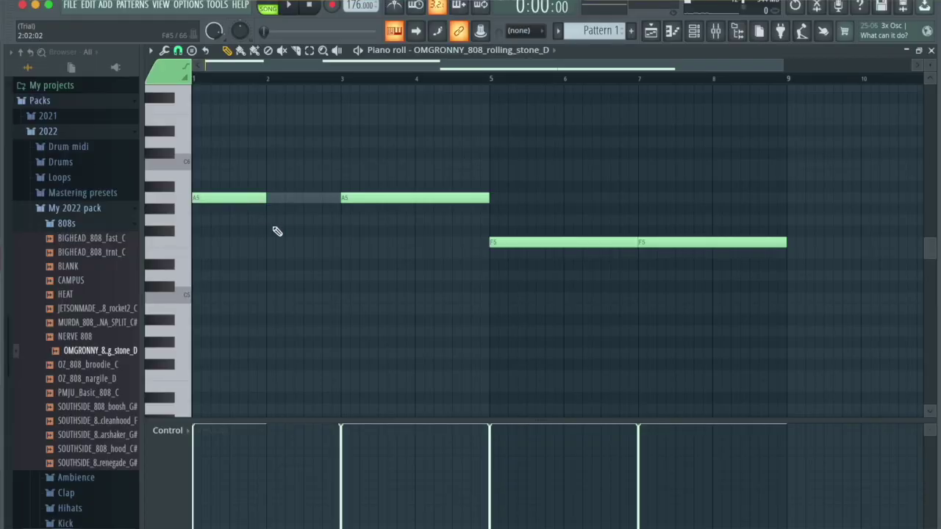
# - Split the 808's A5 part in bars 1 and 2 into three notes, and repeat that rhythm over bars 3 and 4
pyautogui.moveTo(285, 241); pyautogui.dragTo(294, 209)
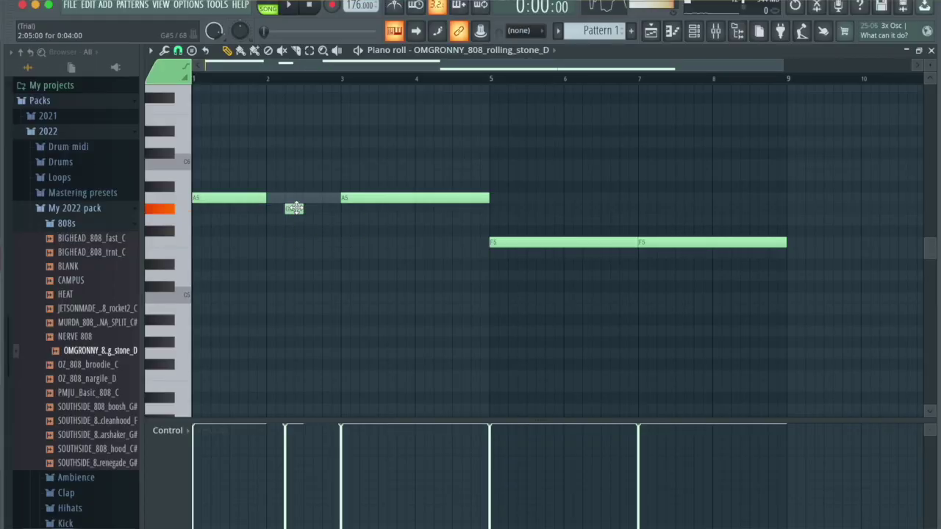
pyautogui.scroll(-2, 302, 249)
pyautogui.moveTo(305, 246); pyautogui.dragTo(177, 173)
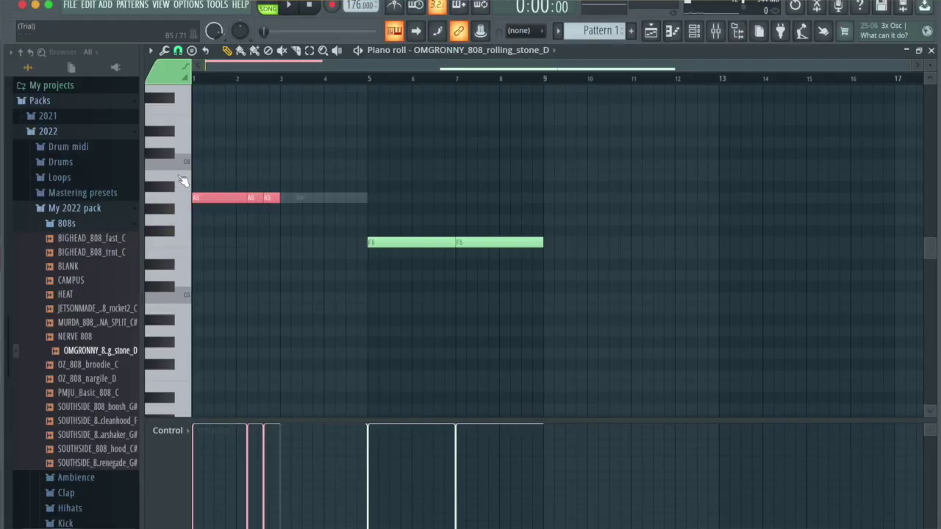
pyautogui.moveTo(220, 202); pyautogui.dragTo(309, 201)
pyautogui.scroll(2, 440, 270)
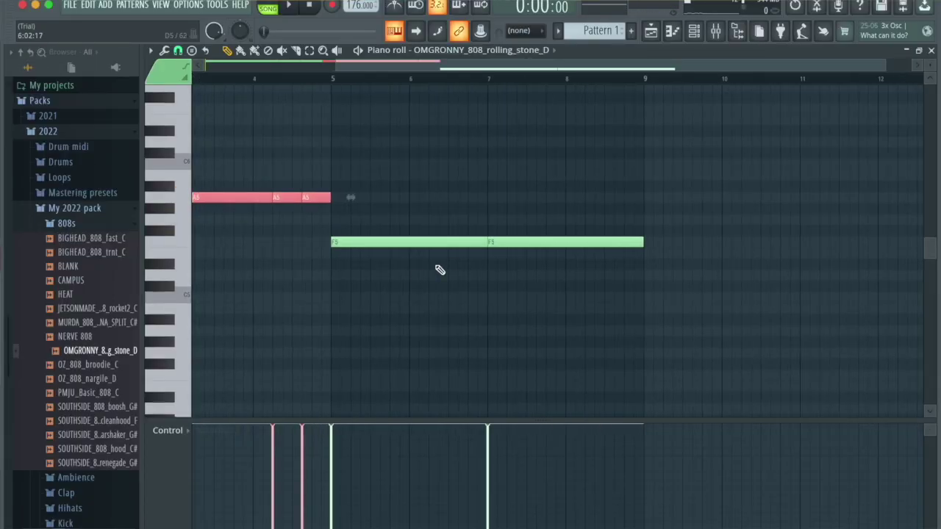
# - Replace the 808's long F5 notes across bars 5 to 8 with short F5 hits in an uneven rhythm
pyautogui.click(485, 242)
pyautogui.scroll(2, 374, 260)
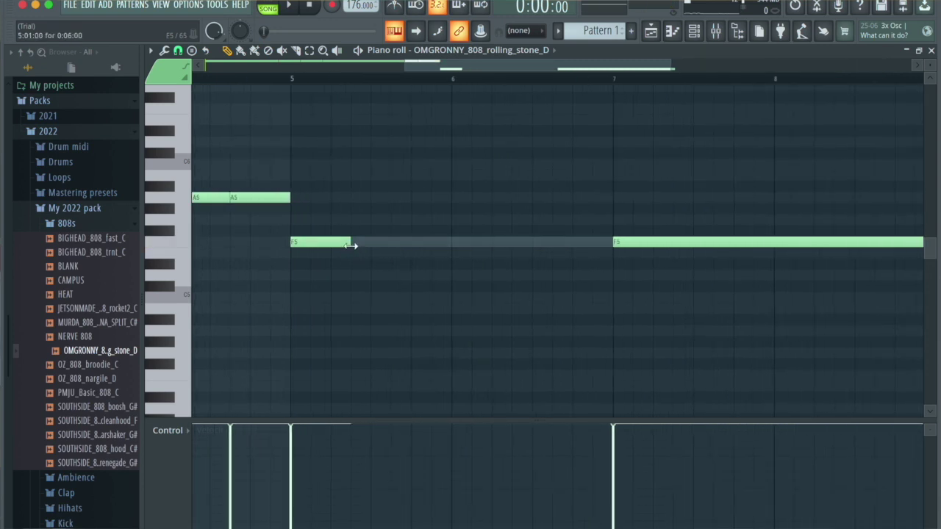
pyautogui.scroll(-2, 491, 253)
pyautogui.rightClick(327, 244)
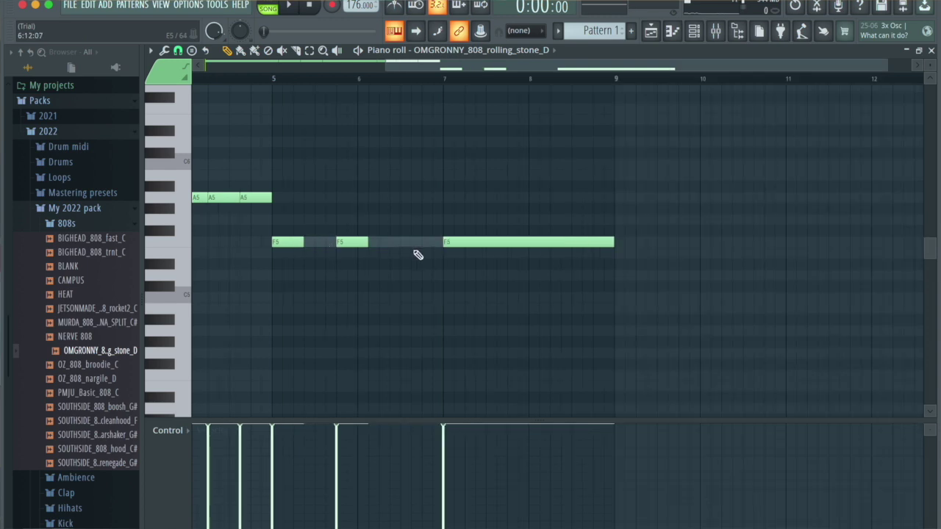
pyautogui.scroll(4, 427, 251)
pyautogui.moveTo(427, 251); pyautogui.dragTo(708, 246)
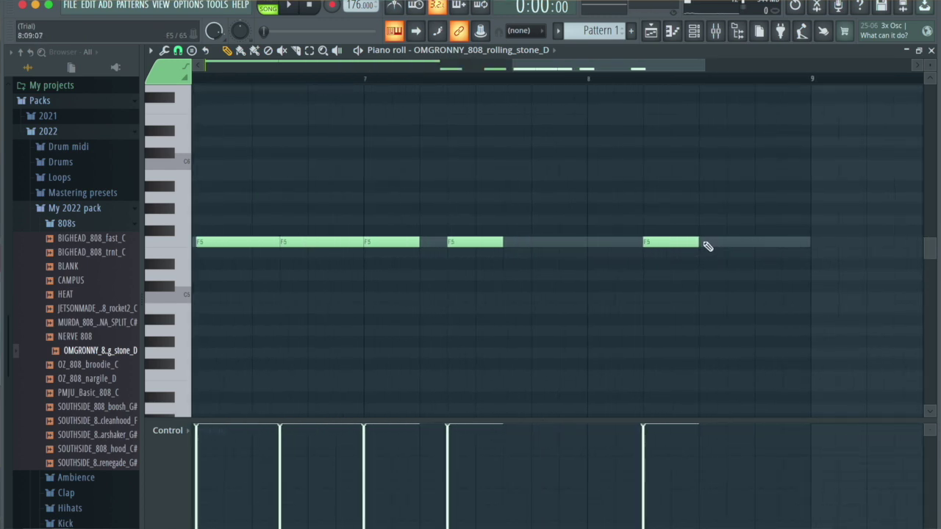
# - Stretch the 808 notes to legato using an extra F5 note at bar 9 as the end marker, and delete that note
pyautogui.click(818, 242)
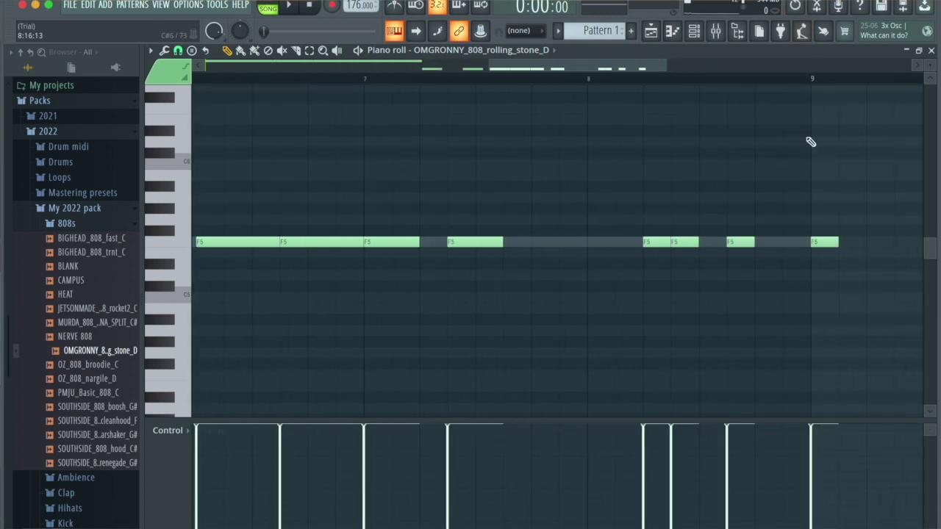
pyautogui.hotkey('ctrl', 'l')
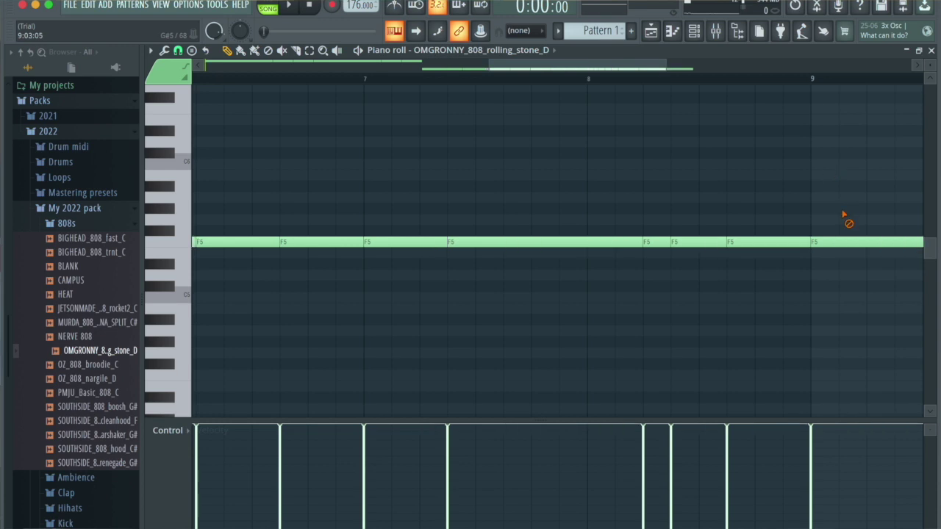
pyautogui.rightClick(848, 241)
# - Enable the 808's volume envelope with hold at maximum and attack, decay, sustain and release at zero, and open its miscellaneous channel settings
pyautogui.click(694, 31)
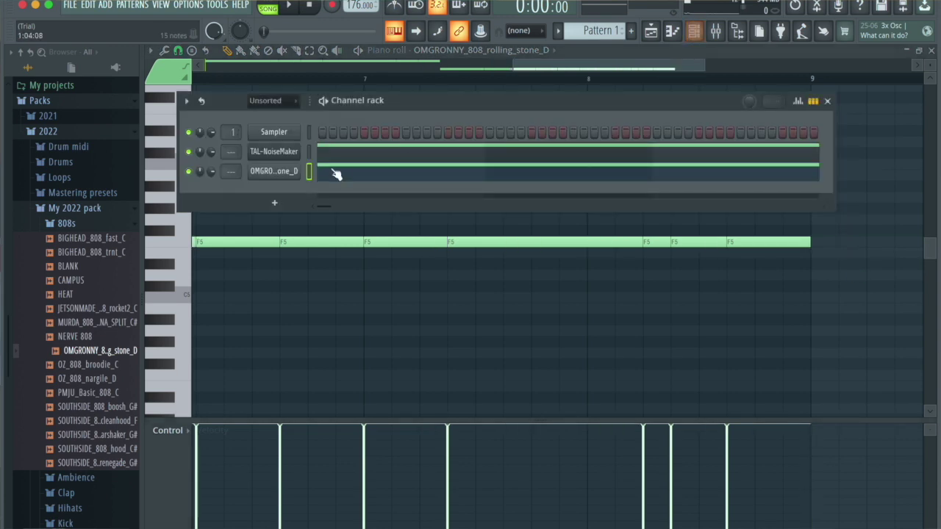
pyautogui.click(305, 171)
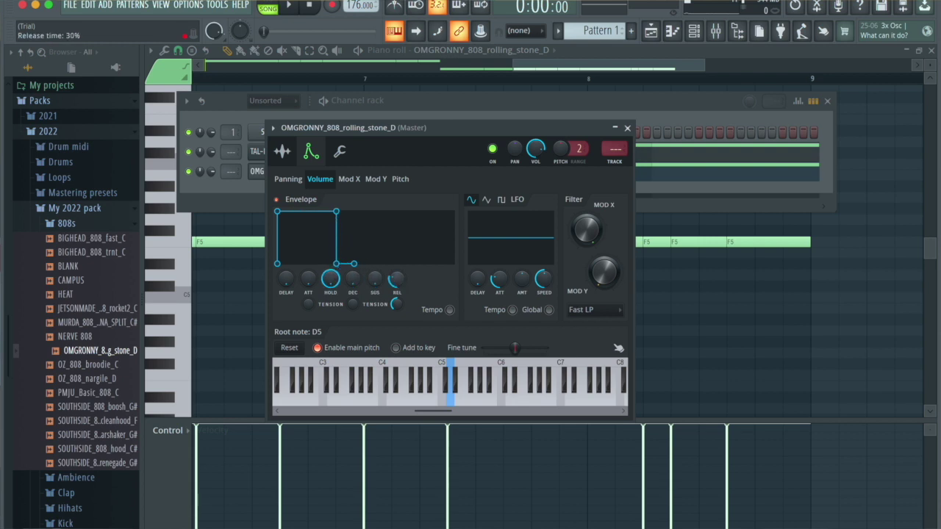
pyautogui.press('F6')
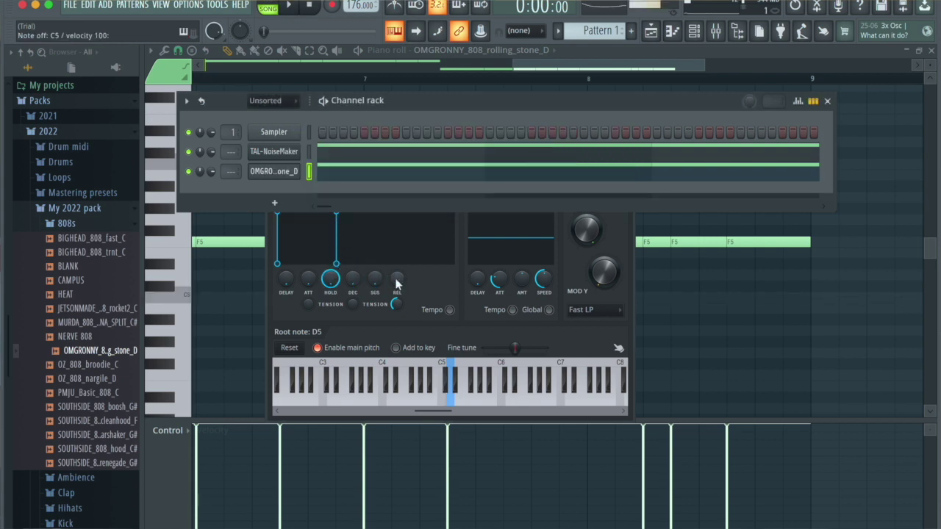
pyautogui.click(449, 286)
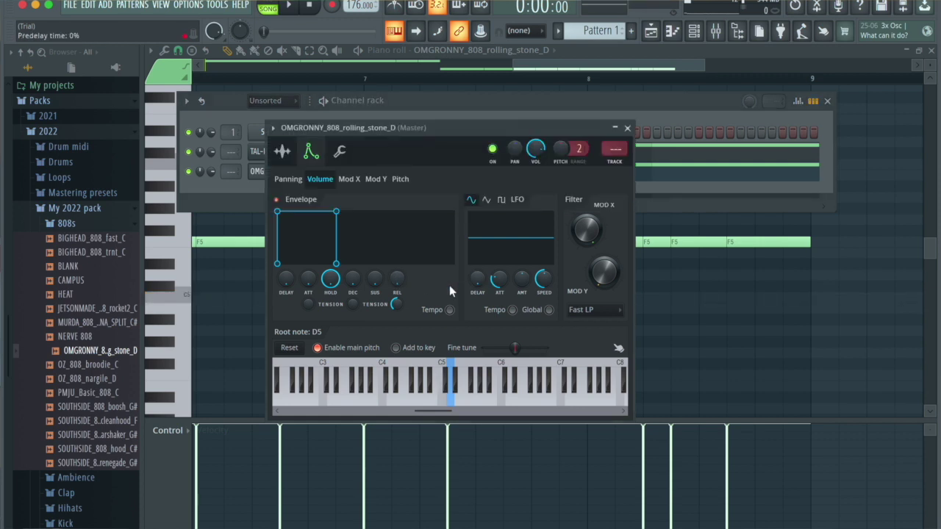
pyautogui.click(342, 153)
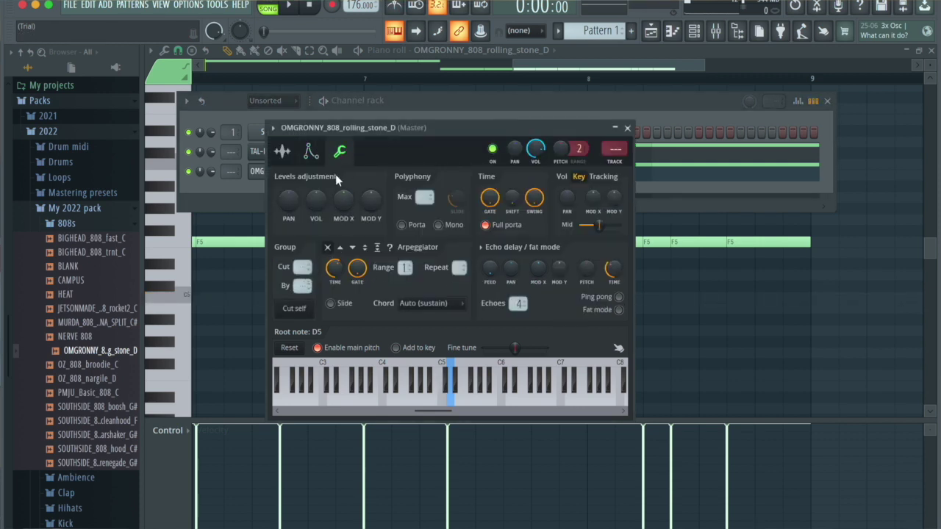
# - Close the 808's channel settings and return to its piano roll
pyautogui.click(629, 129)
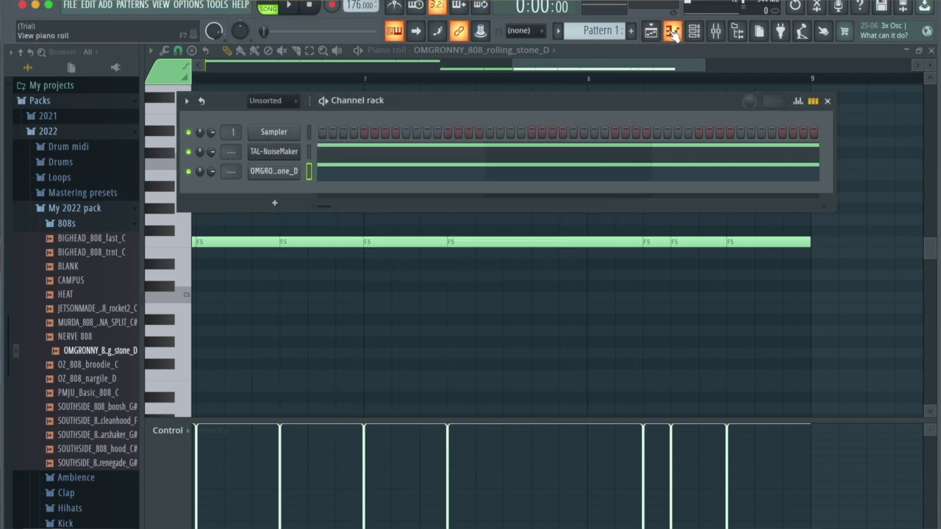
pyautogui.click(672, 31)
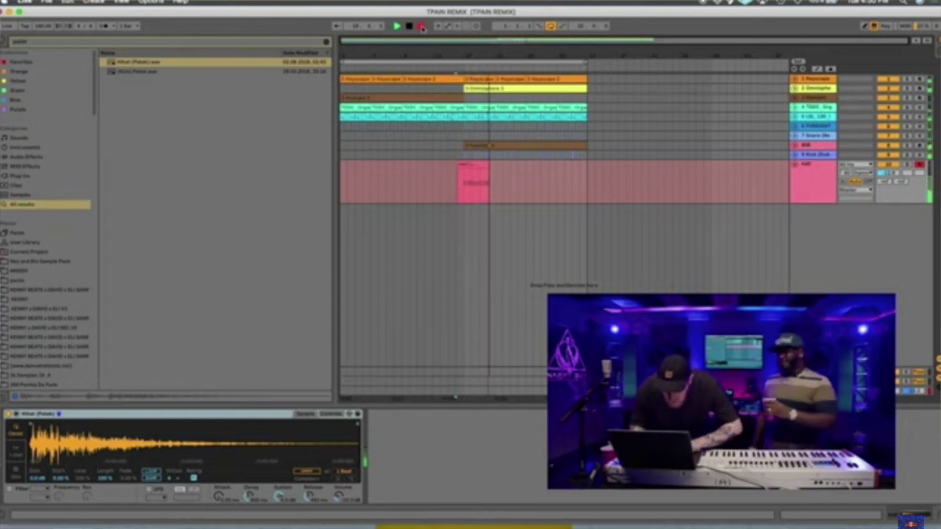
# - In Ableton Live, stop the hi-hat recording, open the recorded HAT clip and select all its notes
pyautogui.press('space')
pyautogui.click(492, 169)
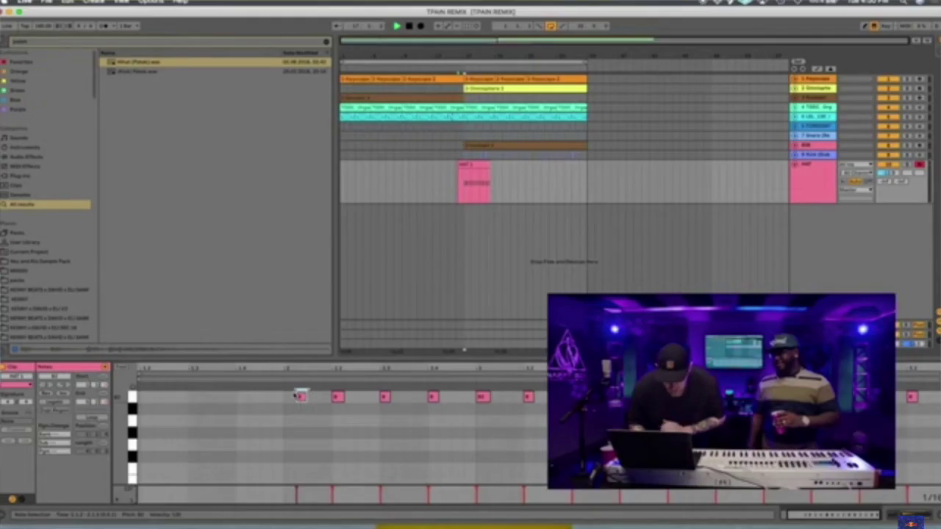
pyautogui.press('super+a')
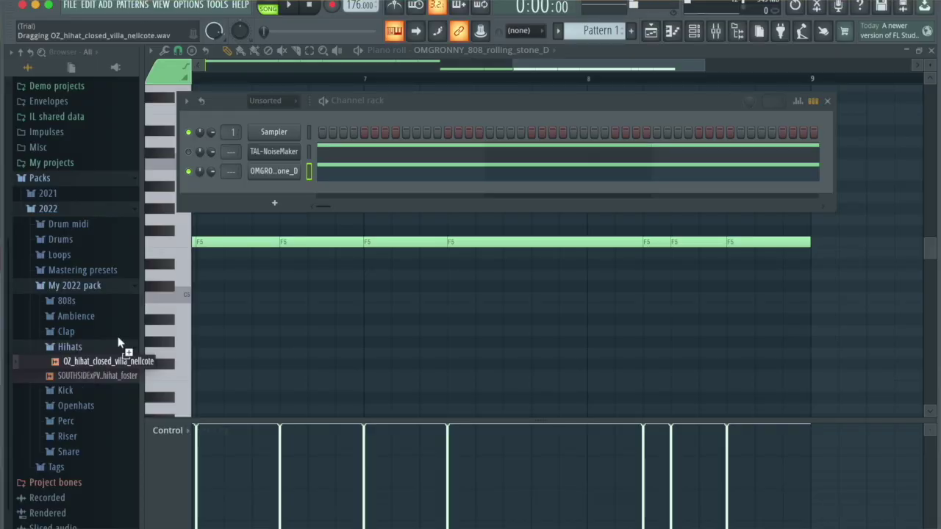
# - Add the OZ_hihat_closed_villa_nellcote sample as a new channel and fill it every 2 steps
pyautogui.moveTo(122, 342); pyautogui.dragTo(281, 197)
pyautogui.rightClick(281, 197)
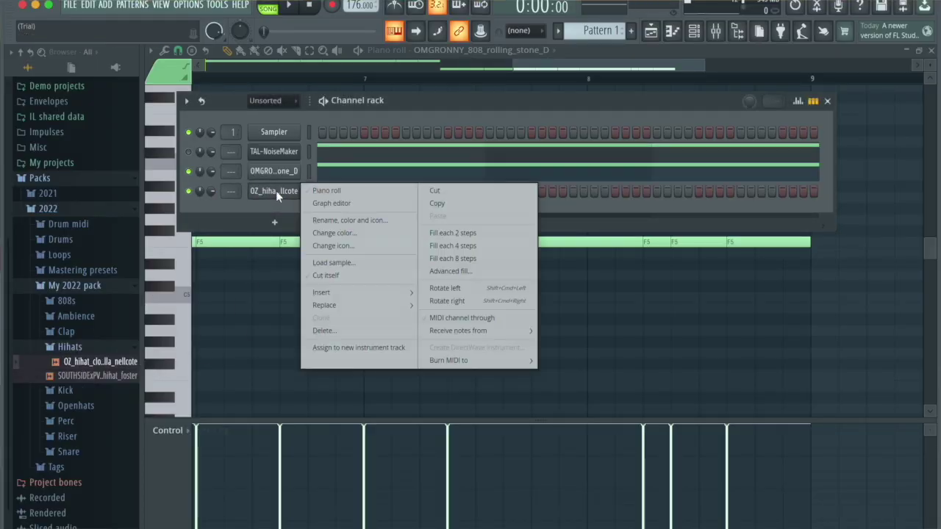
pyautogui.click(450, 243)
# - In the hi-hat's piano roll, delete all notes except the first two and lower the second note's velocity
pyautogui.click(673, 33)
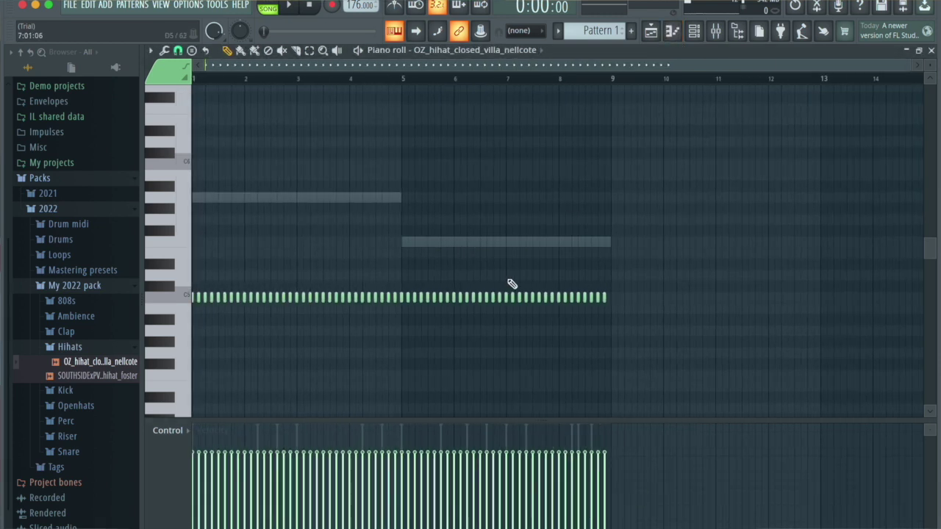
pyautogui.moveTo(653, 345); pyautogui.dragTo(204, 250)
pyautogui.press('Delete')
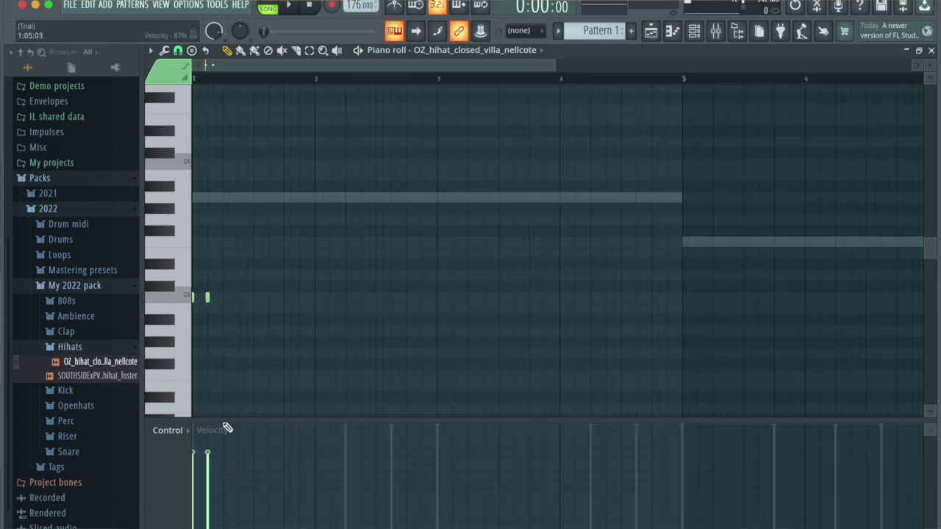
pyautogui.scroll(4, 231, 373)
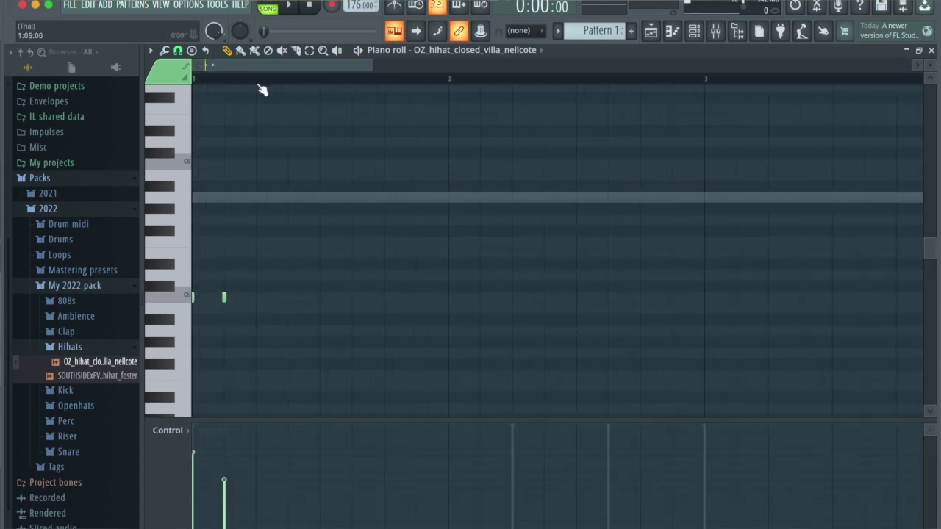
# - Duplicate the loud-soft hi-hat pair repeatedly until it fills all eight bars
pyautogui.hotkey('ctrl', 'b')
pyautogui.hotkey('ctrl', 'b')
pyautogui.hotkey('ctrl', 'b')
pyautogui.hotkey('ctrl', 'b')
pyautogui.hotkey('ctrl', 'b')
pyautogui.hotkey('ctrl', 'b')
pyautogui.hotkey('ctrl', 'b')
pyautogui.hotkey('ctrl', 'b')
pyautogui.hotkey('ctrl', 'b')
pyautogui.hotkey('ctrl', 'b')
pyautogui.hotkey('ctrl', 'b')
pyautogui.hotkey('ctrl', 'b')
pyautogui.hotkey('ctrl', 'b')
pyautogui.hotkey('ctrl', 'b')
pyautogui.hotkey('ctrl', 'b')
pyautogui.hotkey('ctrl', 'b')
pyautogui.hotkey('ctrl', 'b')
pyautogui.hotkey('ctrl', 'b')
pyautogui.hotkey('ctrl', 'b')
pyautogui.hotkey('ctrl', 'b')
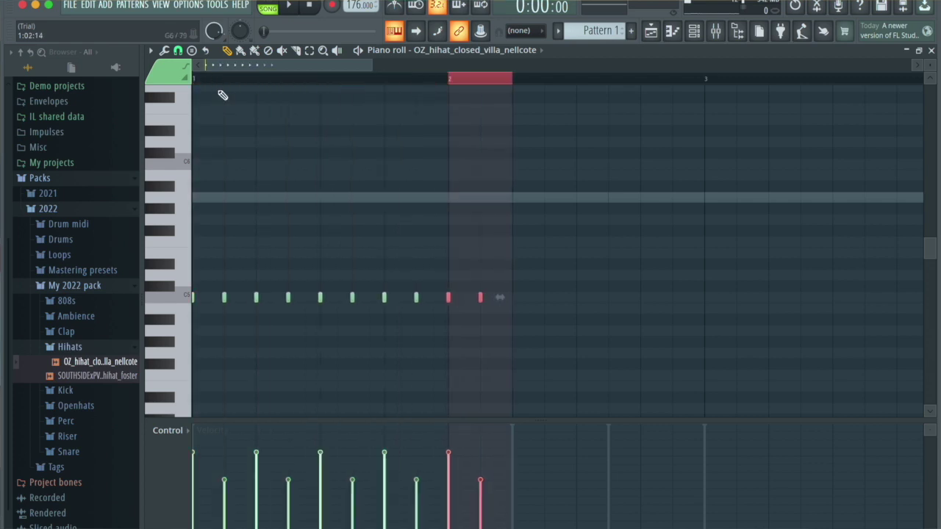
pyautogui.hotkey('ctrl', 'b')
pyautogui.hotkey('ctrl', 'b')
pyautogui.hotkey('ctrl', 'b')
pyautogui.hotkey('ctrl', 'b')
pyautogui.hotkey('ctrl', 'b')
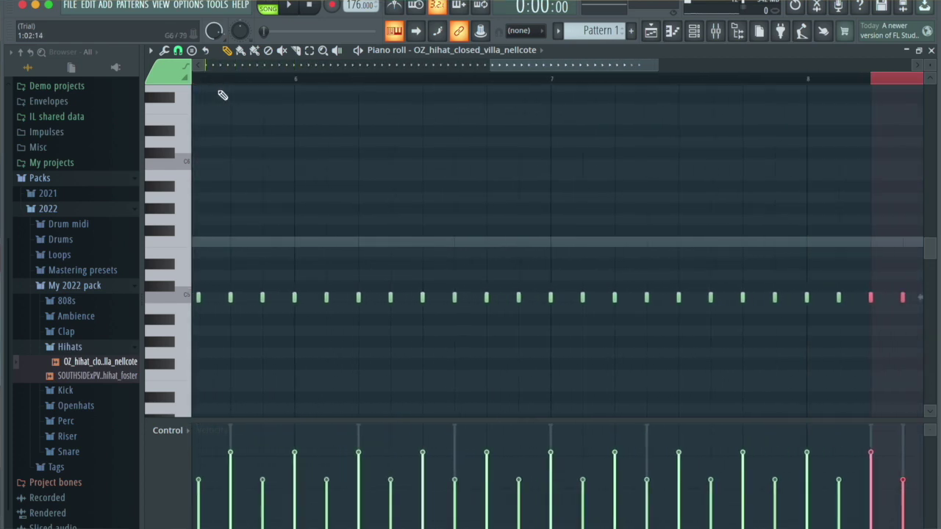
# - Set the hi-hat piano roll's snap to none and play the beat
pyautogui.click(178, 51)
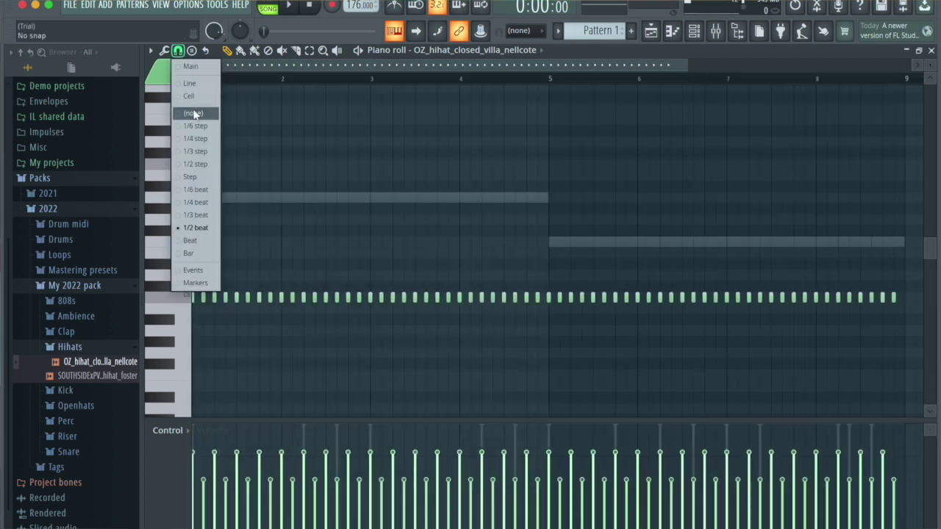
pyautogui.click(195, 115)
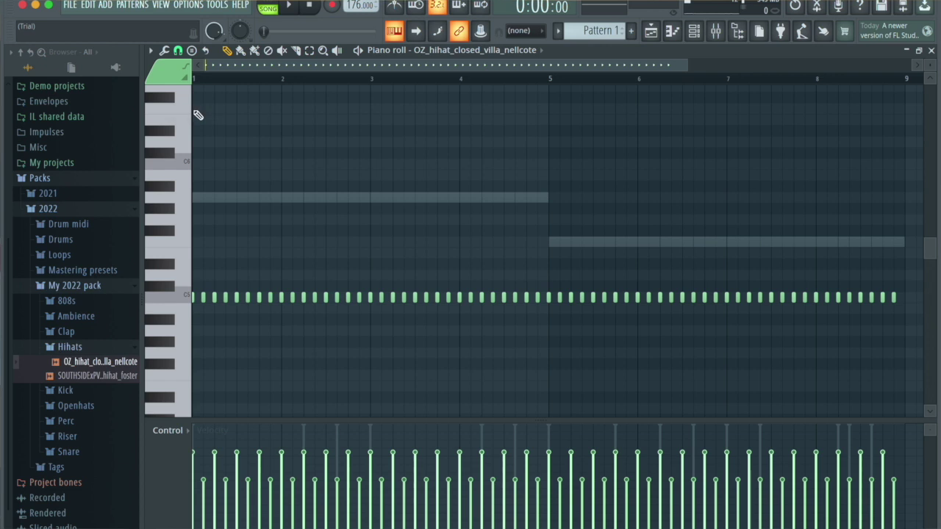
pyautogui.press('space')
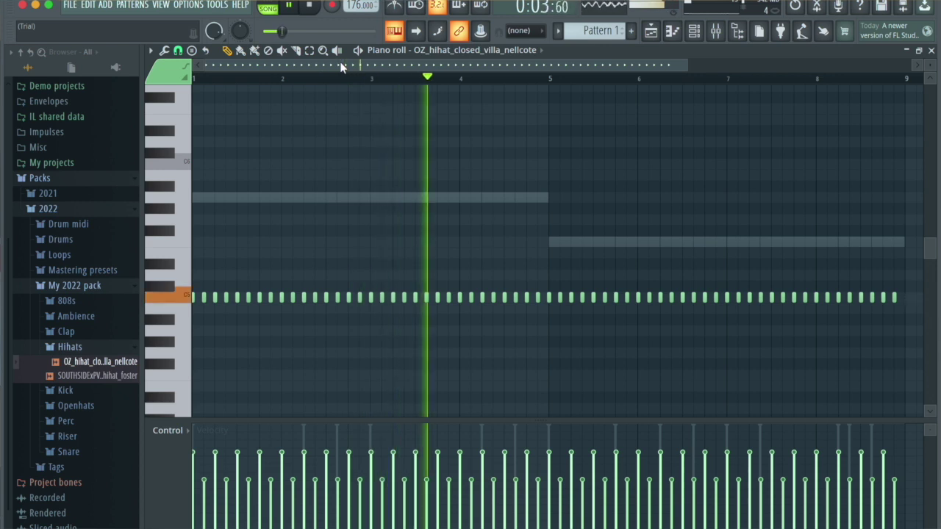
pyautogui.press('space')
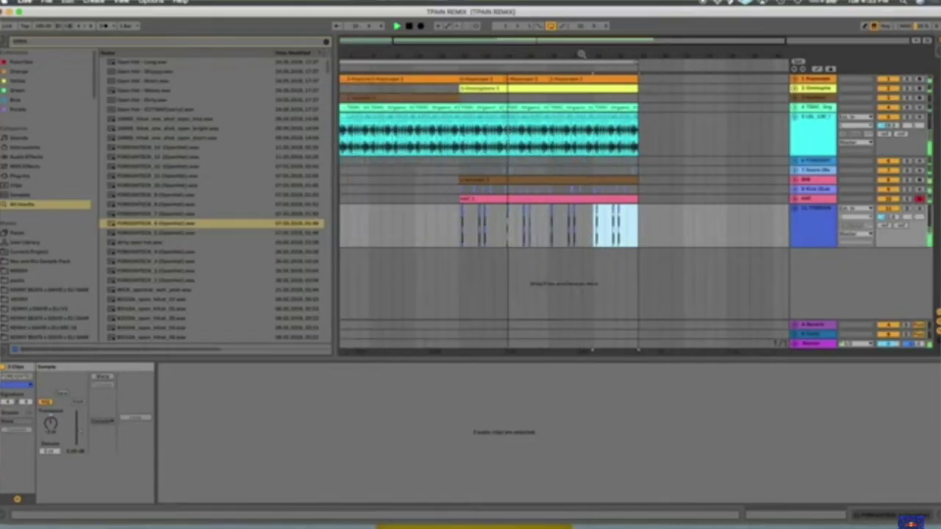
pyautogui.press('XF86AudioRaiseVolume')
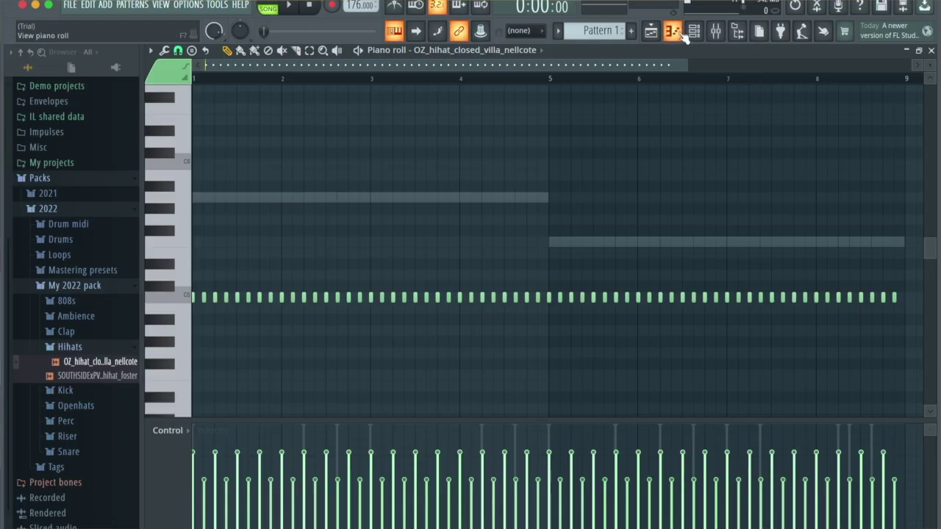
# - Add the OMGRONNY_clap_star sample from the Clap folder as a new channel
pyautogui.press('F6')
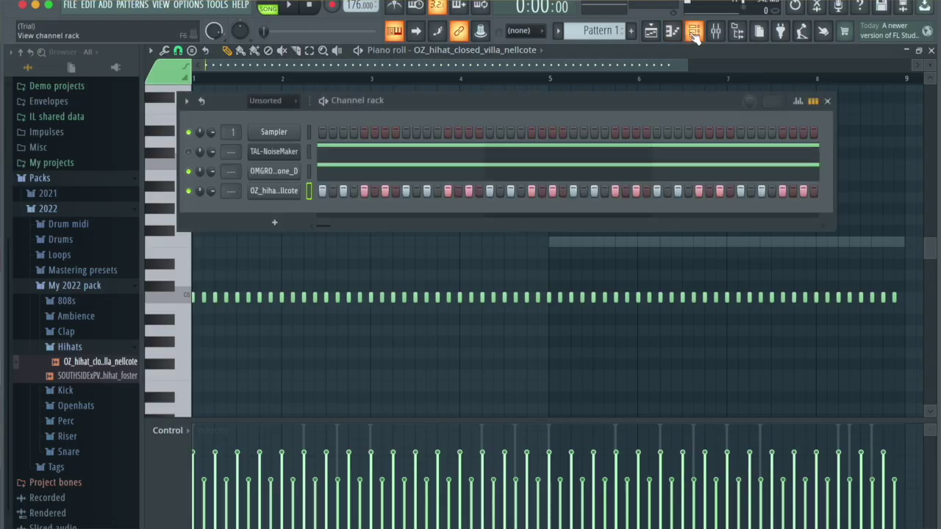
pyautogui.click(66, 332)
pyautogui.moveTo(99, 375); pyautogui.dragTo(402, 205)
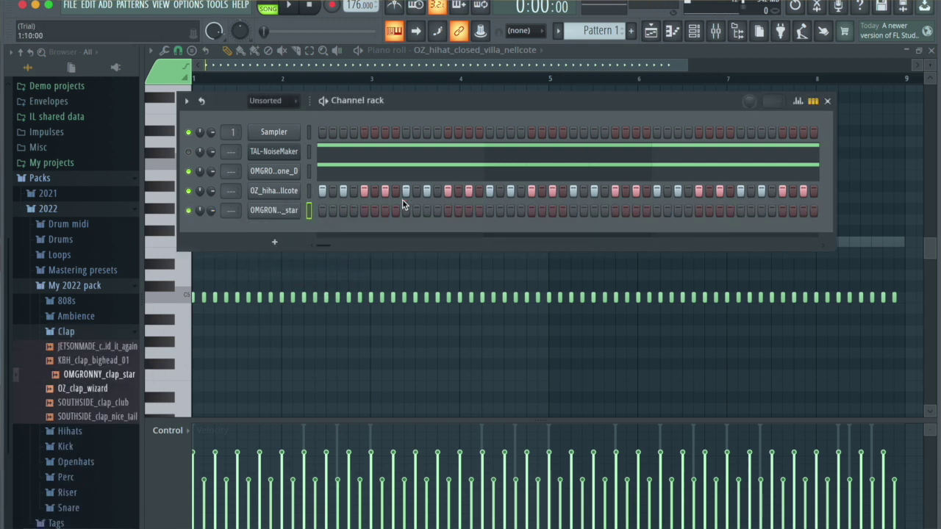
# - Place a C5 clap on the third beat of bars 1 to 4 and repeat the claps over bars 5 to 8
pyautogui.press('F6')
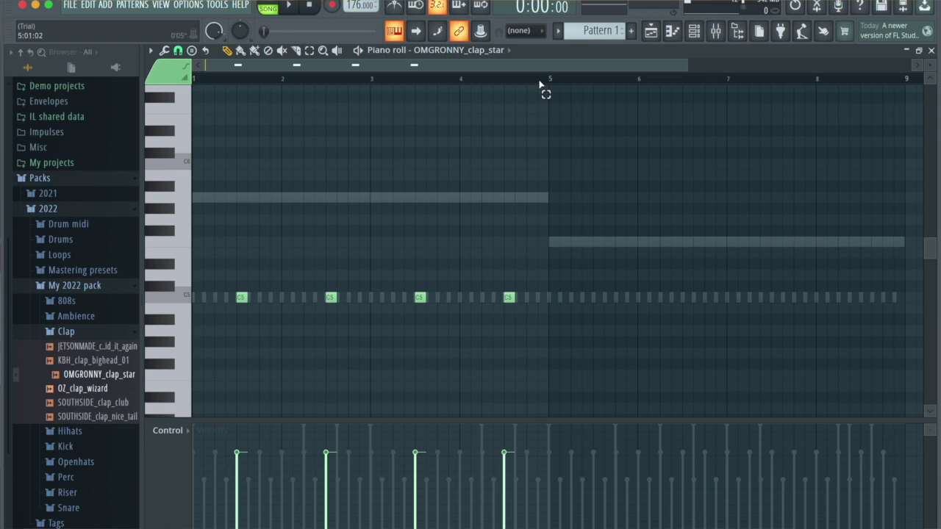
pyautogui.hotkey('ctrl', 'a')
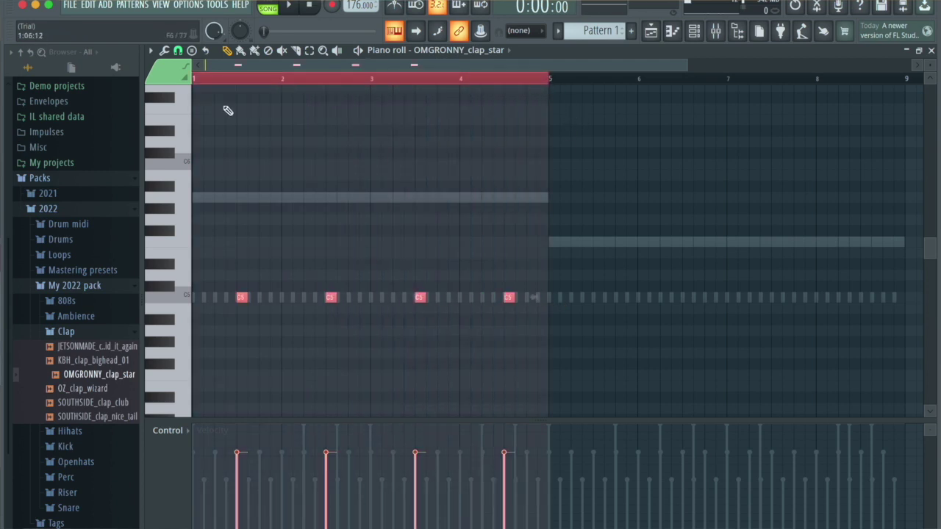
pyautogui.hotkey('ctrl', 'b')
pyautogui.click(630, 85)
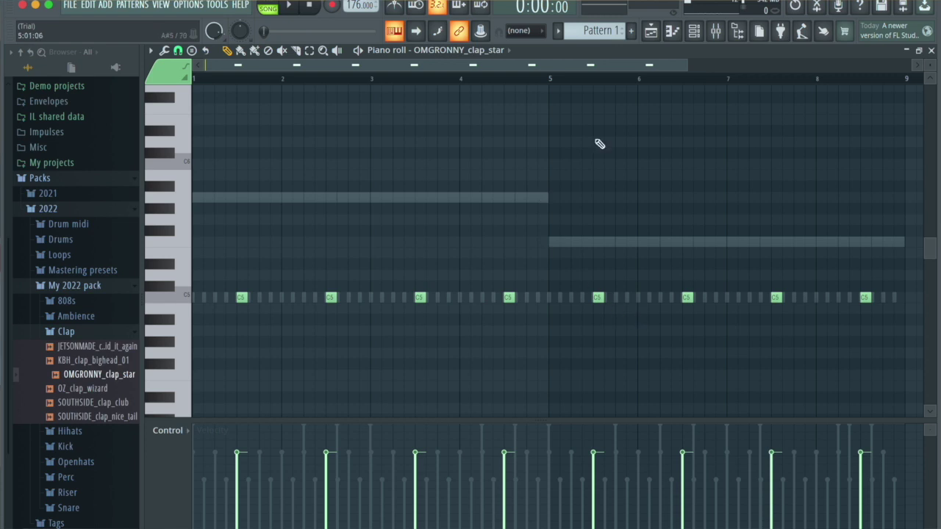
pyautogui.scroll(-2, 717, 66)
# - Add the SOUTHSIDE_snare_short_n_sweeet sample and place C5 hits just before bar 2, just before bar 3 and just after bar 3 starts
pyautogui.click(695, 33)
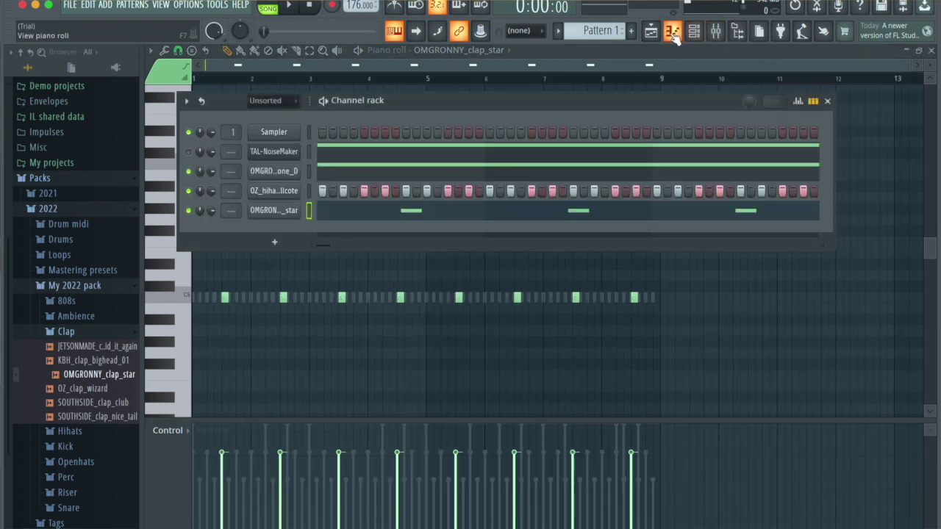
pyautogui.click(673, 33)
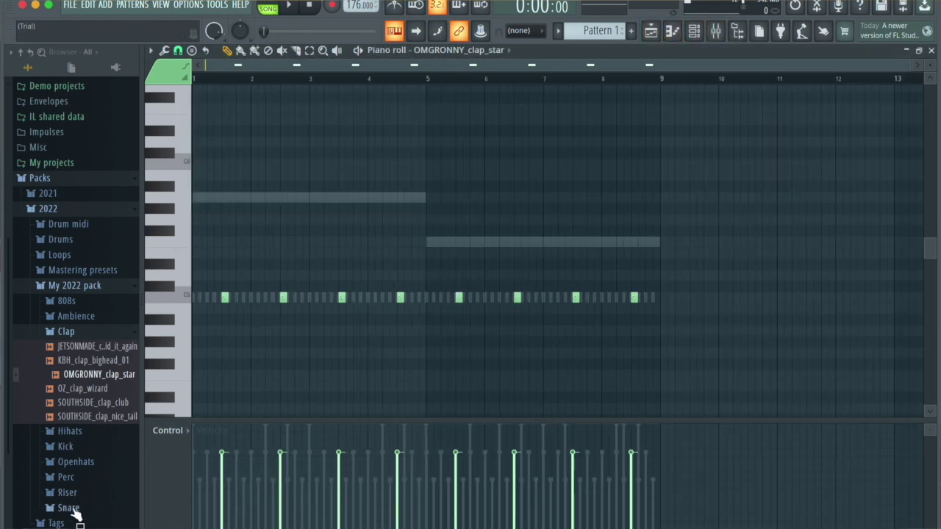
pyautogui.click(76, 512)
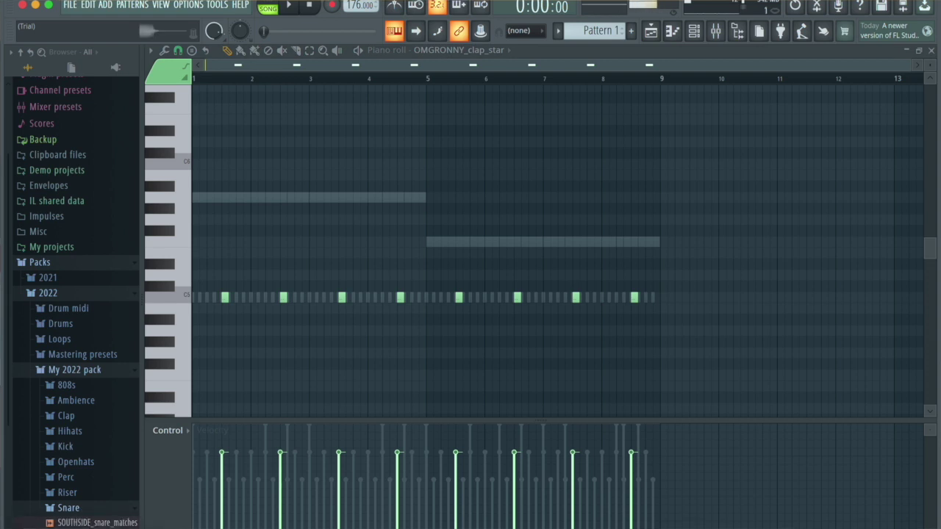
pyautogui.moveTo(627, 277); pyautogui.dragTo(661, 147)
pyautogui.click(443, 264)
pyautogui.click(476, 263)
# - Repeat the four-bar snare pattern over bars 5 to 8, keep only the repeated hit early in bar 7, and play the beat
pyautogui.moveTo(519, 80); pyautogui.dragTo(3, 52)
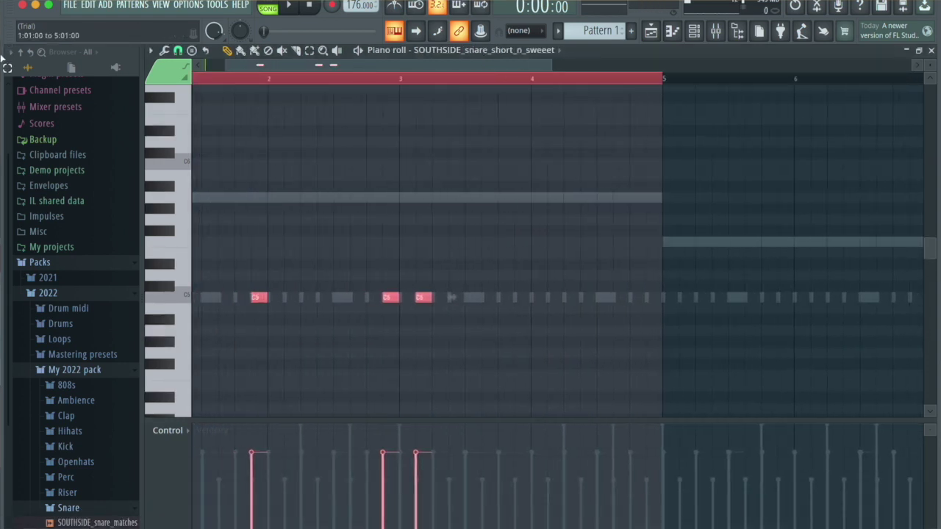
pyautogui.hotkey('ctrl', 'b')
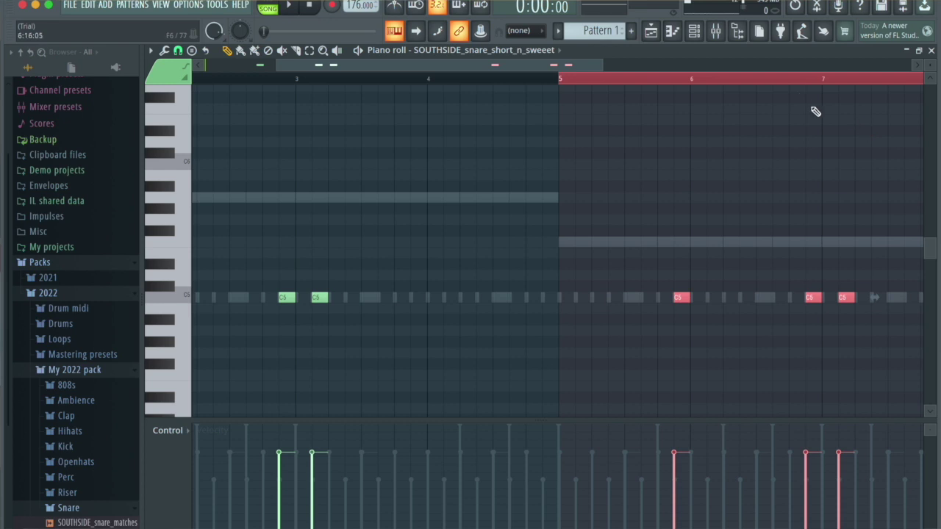
pyautogui.click(677, 295)
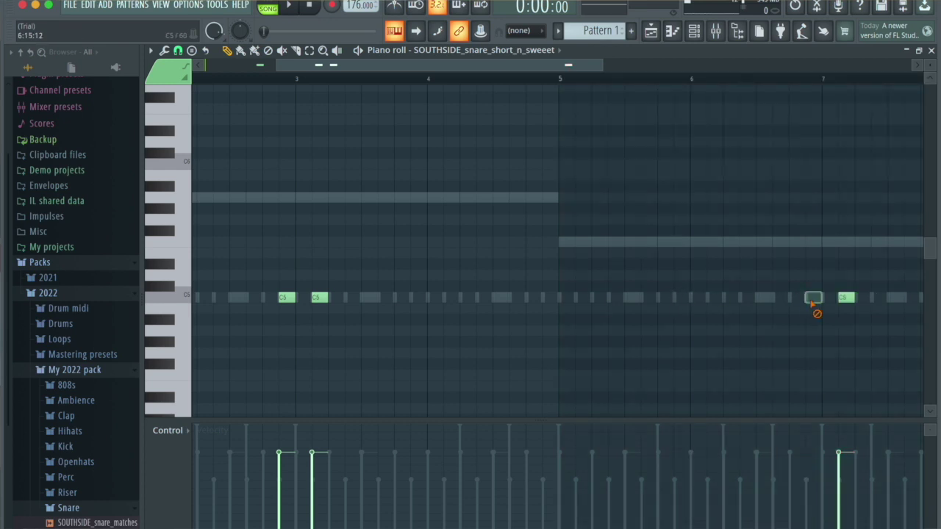
pyautogui.keyDown('ctrl'); pyautogui.scroll(-4, 806, 306); pyautogui.keyUp('ctrl')
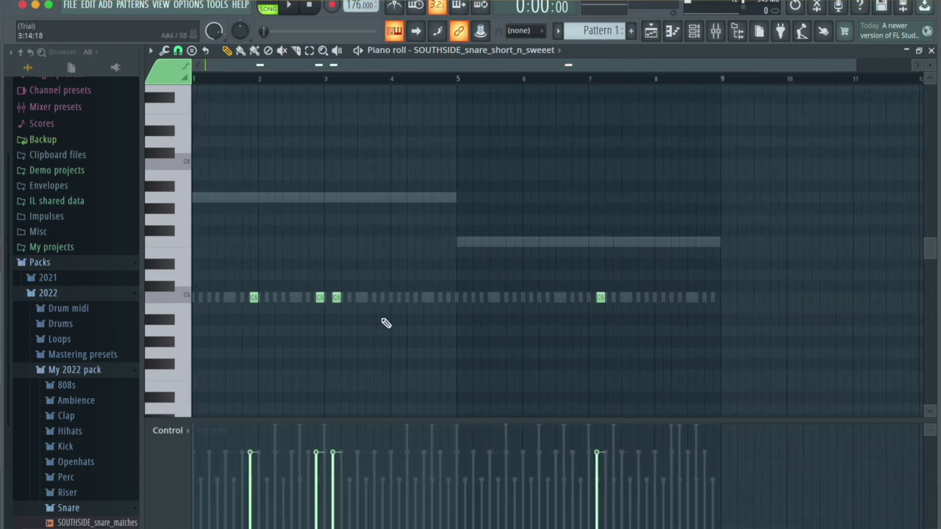
pyautogui.press('space')
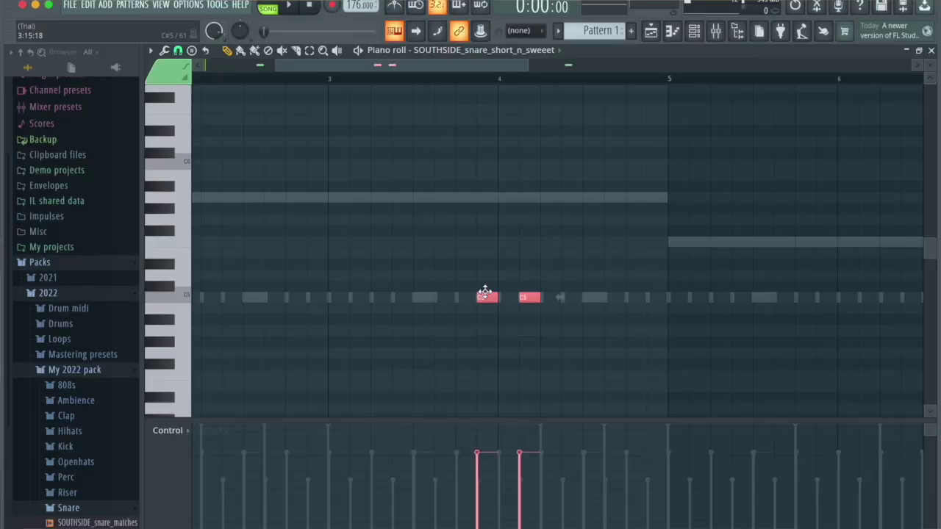
# - Move the snare pair around bar 3 to bar 4 and the last hit from bar 7 to bar 8, and play the beat
pyautogui.keyDown('ctrl'); pyautogui.scroll(-2, 592, 304); pyautogui.keyUp('ctrl')
pyautogui.moveTo(555, 298); pyautogui.dragTo(614, 298)
pyautogui.press('space')
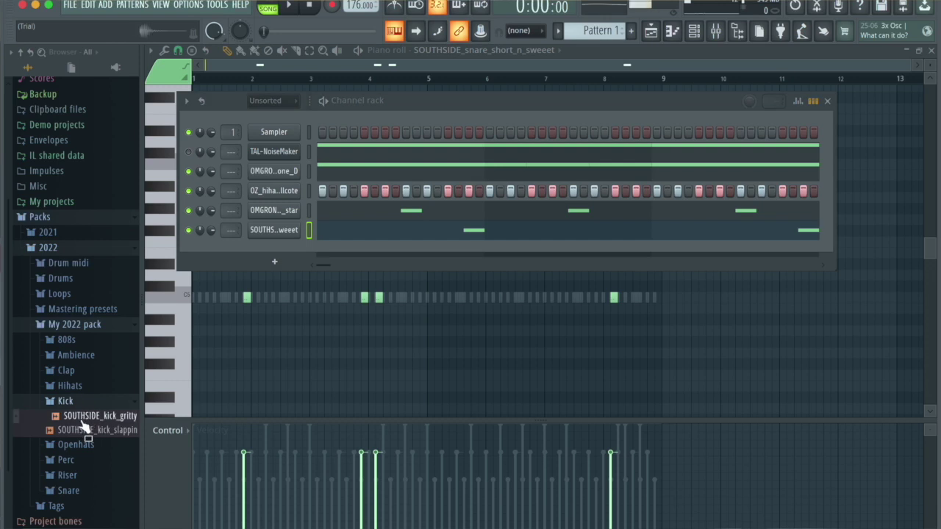
# - Add the SOUTHSIDE_kick_gritty sample as a new channel, paste the 808's notes into it and open its piano roll
pyautogui.moveTo(292, 248); pyautogui.dragTo(293, 250)
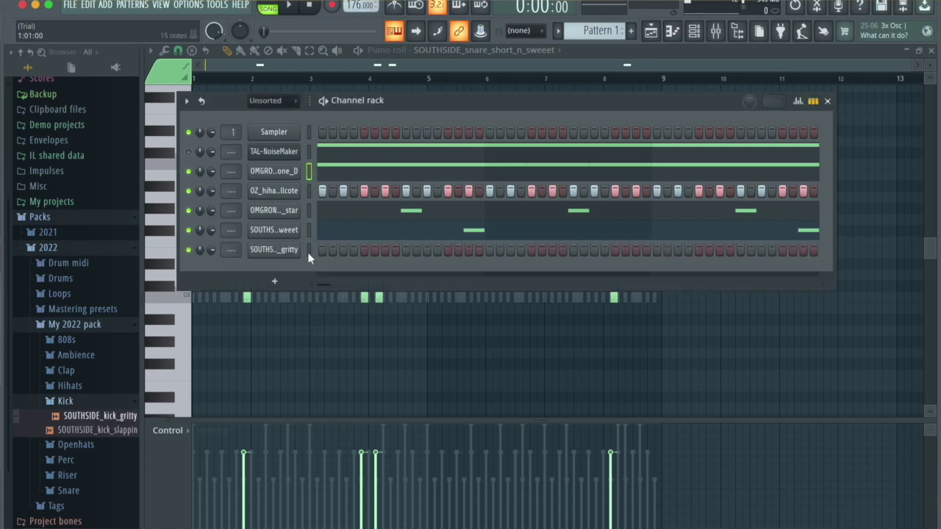
pyautogui.hotkey('ctrl', 'v')
pyautogui.click(360, 250)
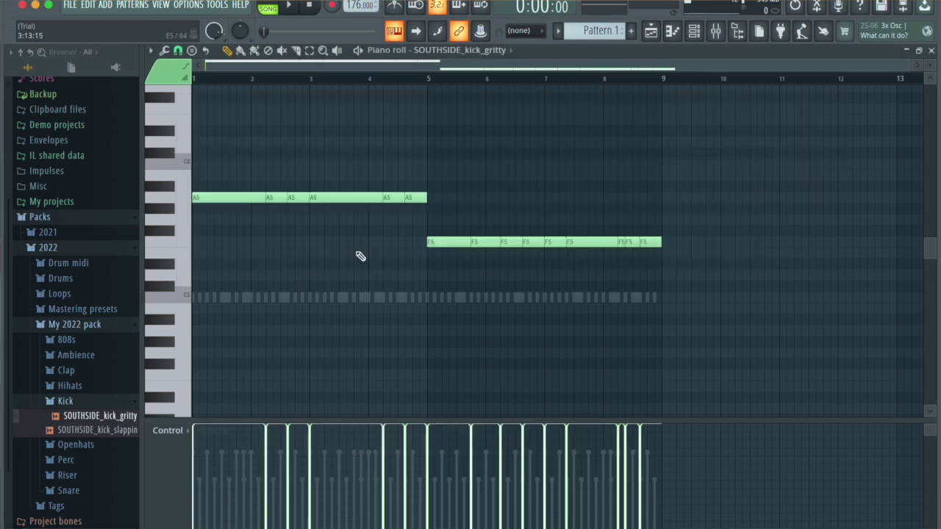
# - Move all kick notes to C5 by limiting the keyboard range to C5..C5, and shorten them into brief hits
pyautogui.hotkey('alt', 'k')
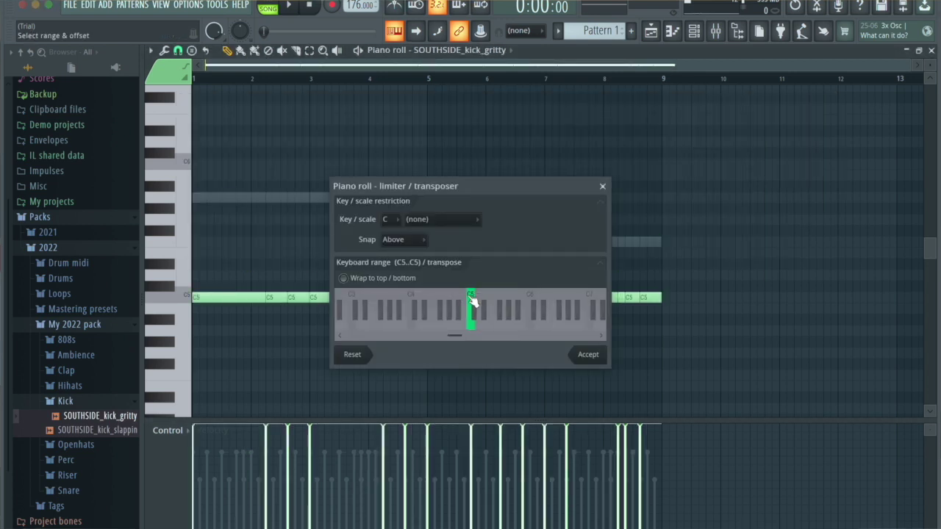
pyautogui.moveTo(466, 303); pyautogui.dragTo(442, 303)
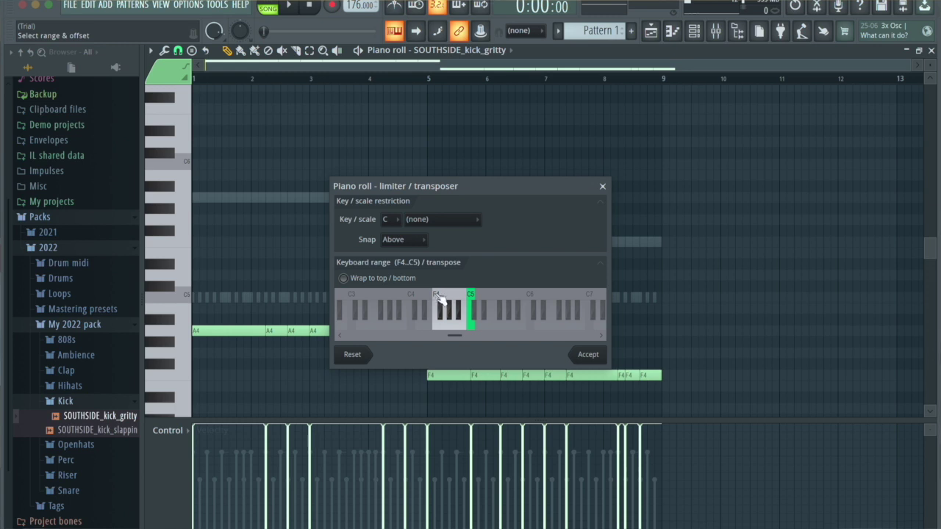
pyautogui.moveTo(439, 299); pyautogui.dragTo(474, 298)
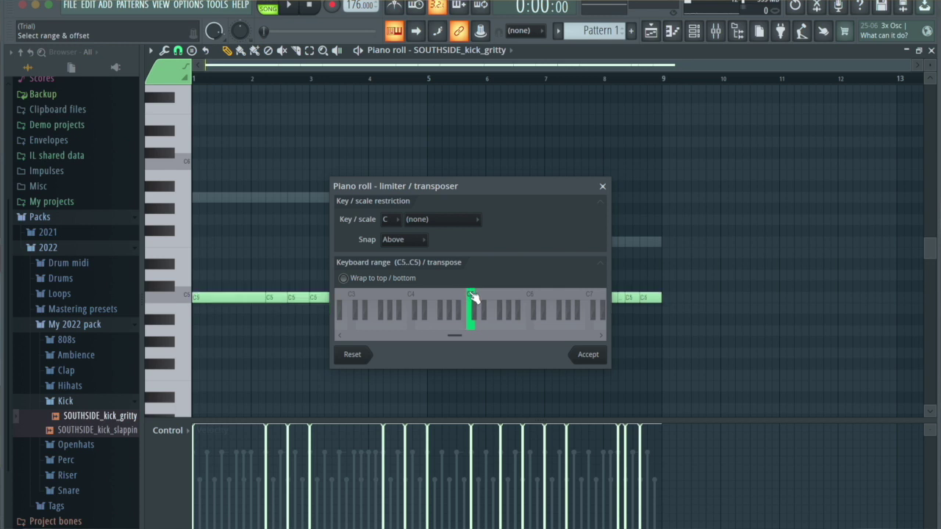
pyautogui.click(588, 355)
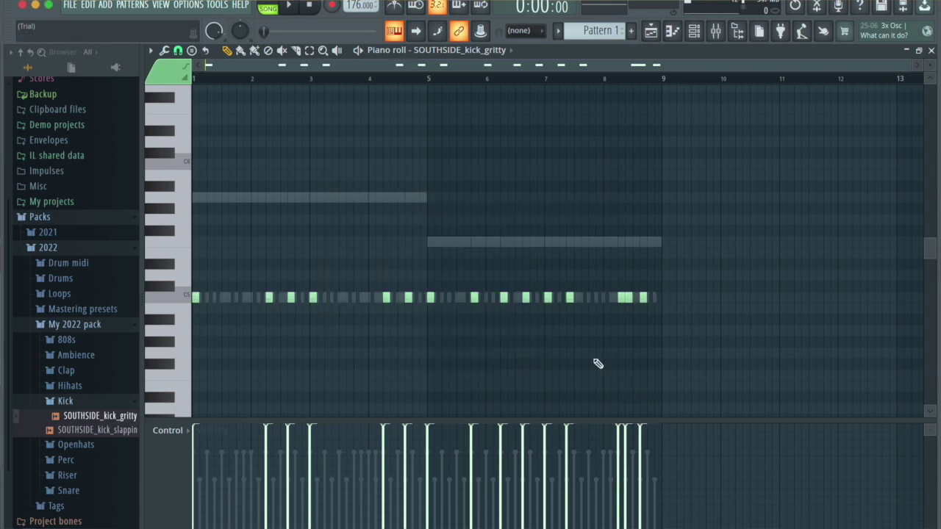
# - Add hits for the SOUTHSIDExPVLACE_open_hihat_swoll channel in the first four bars, repeat them over bars 5 to 8, and play the beat
pyautogui.press('F6')
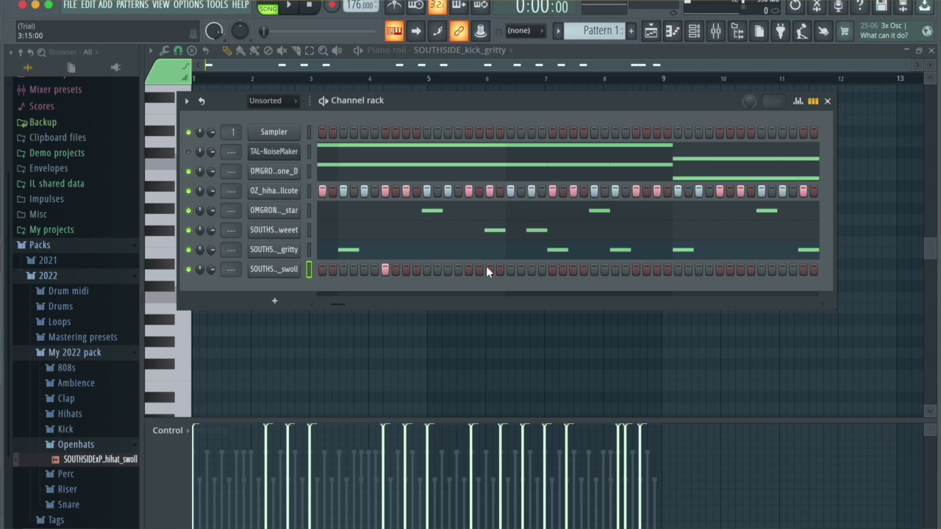
pyautogui.click(488, 269)
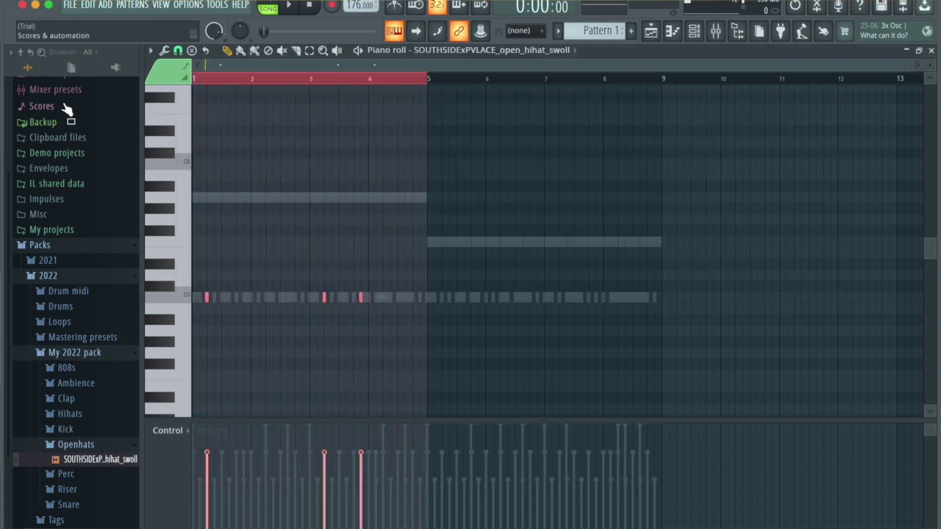
pyautogui.hotkey('ctrl', 'b')
pyautogui.hotkey('ctrl', 'd')
pyautogui.press('F6')
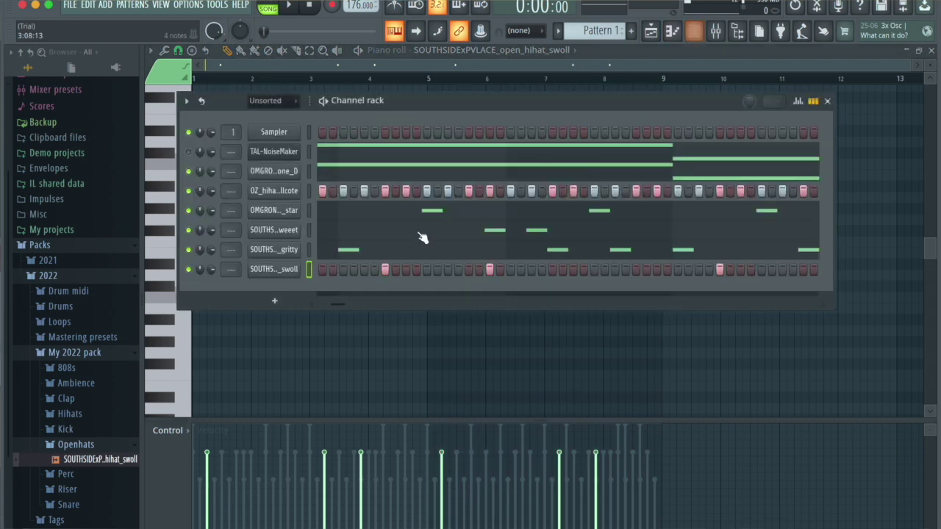
pyautogui.press('space')
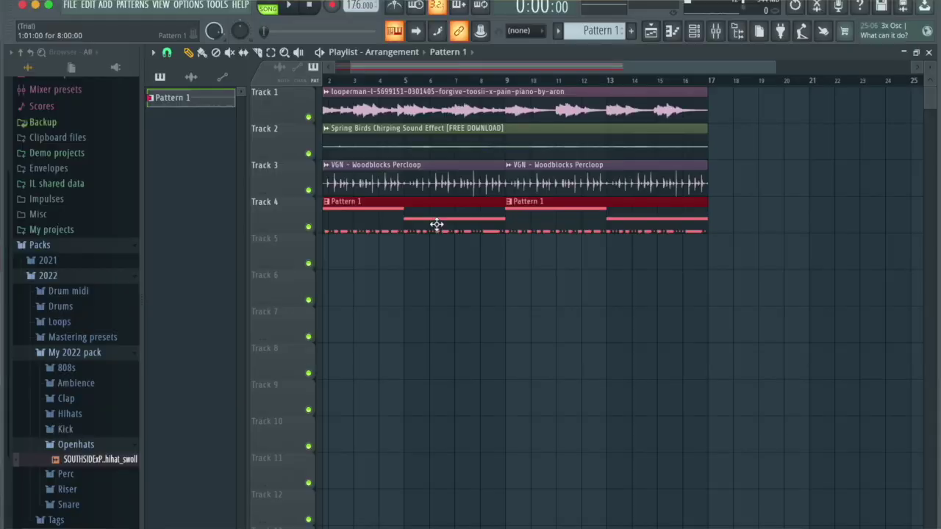
# - Remove the Pattern 1 clips from Track 4 of the playlist and split Pattern 1 by channel
pyautogui.rightClick(435, 223)
pyautogui.rightClick(192, 105)
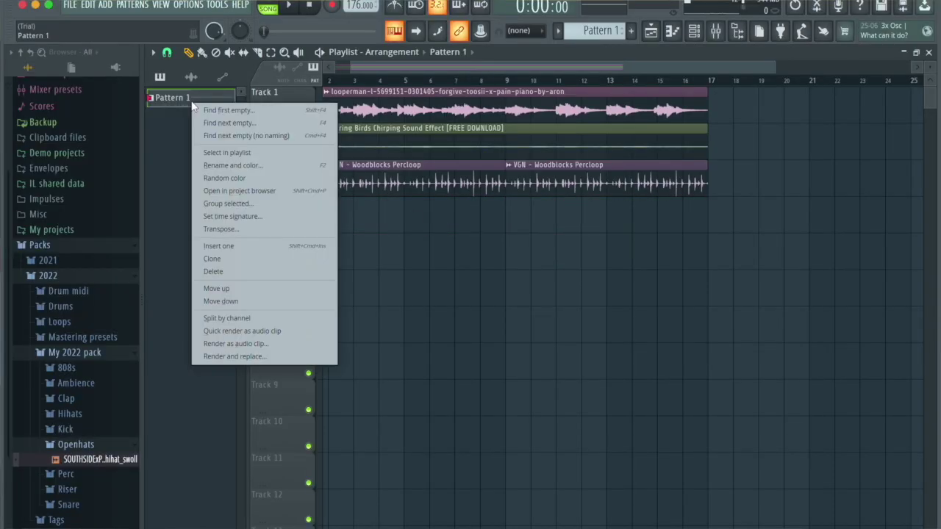
pyautogui.click(230, 272)
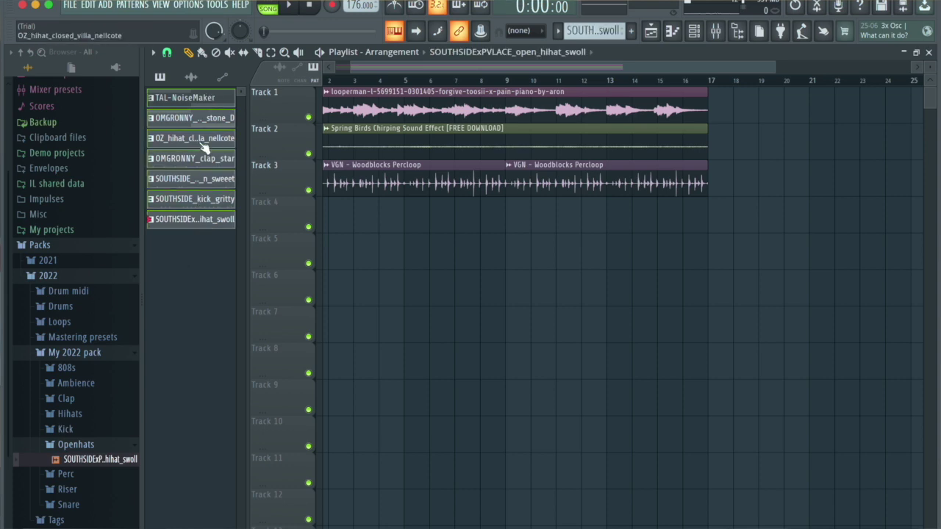
# - Place the seven split channel patterns on Tracks 4 to 10, each starting at bar 1
pyautogui.scroll(-1, 605, 253)
pyautogui.moveTo(315, 177); pyautogui.dragTo(329, 192)
pyautogui.scroll(1, 617, 452)
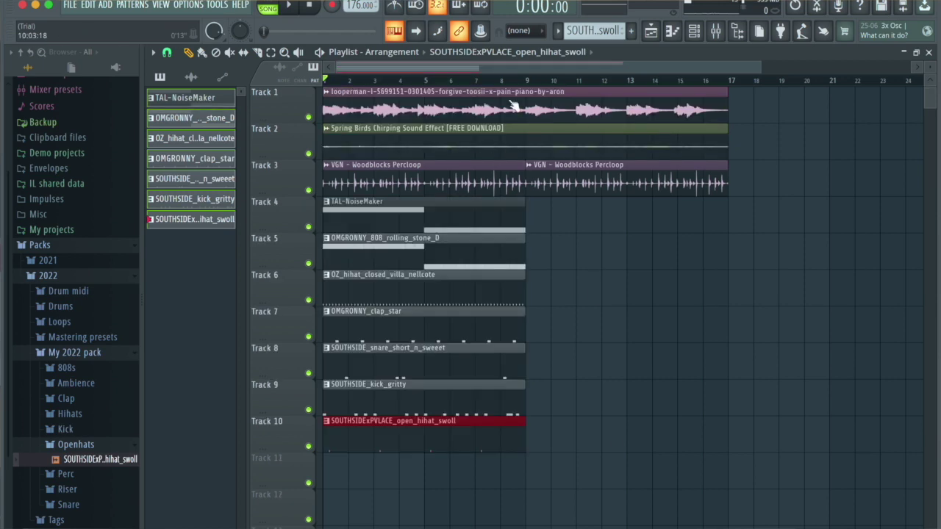
# - Move all clips below the piano loop down one track, then solo Track 1 and play it
pyautogui.moveTo(625, 450); pyautogui.dragTo(372, 147)
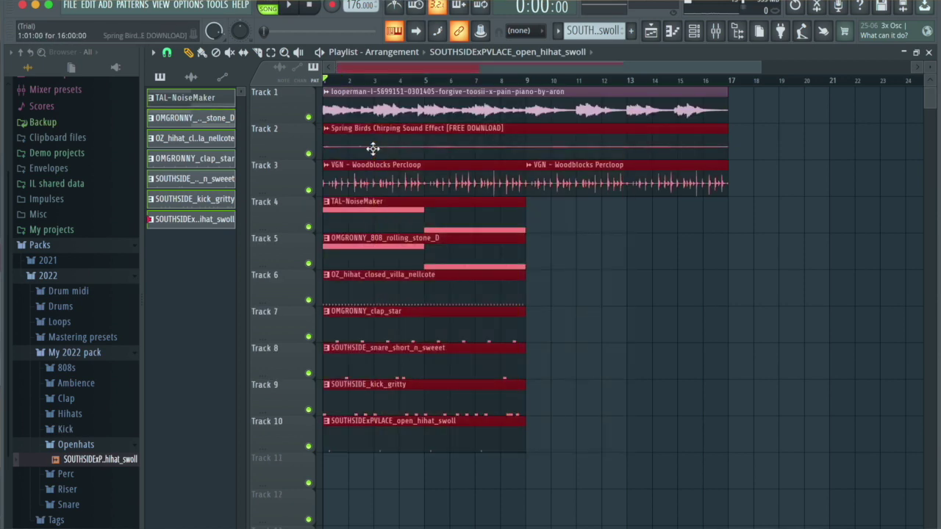
pyautogui.hotkey('shift', 'Down')
pyautogui.keyDown('ctrl'); pyautogui.click(308, 117); pyautogui.keyUp('ctrl')
pyautogui.press('space')
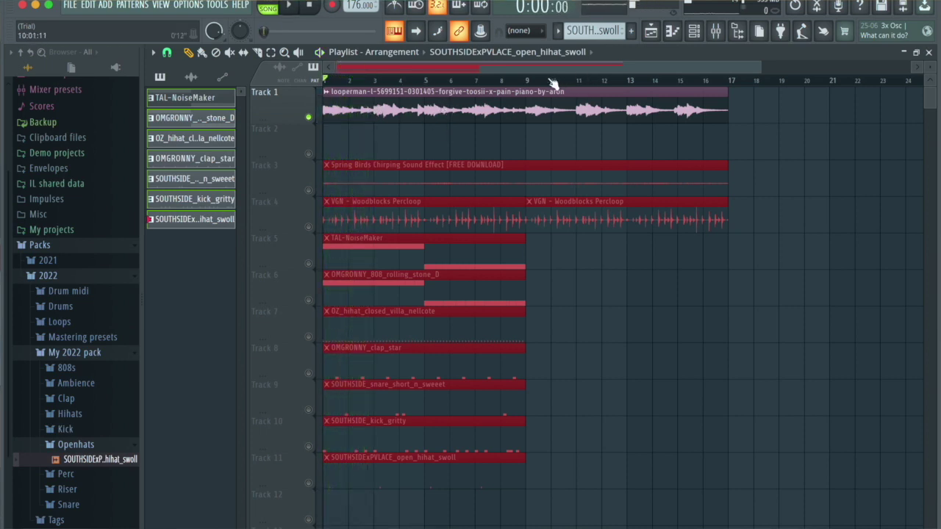
# - Slice the piano loop at bar 9, swap its halves across Tracks 1 and 2, and move the 808 and drum clips to bar 9
pyautogui.click(527, 82)
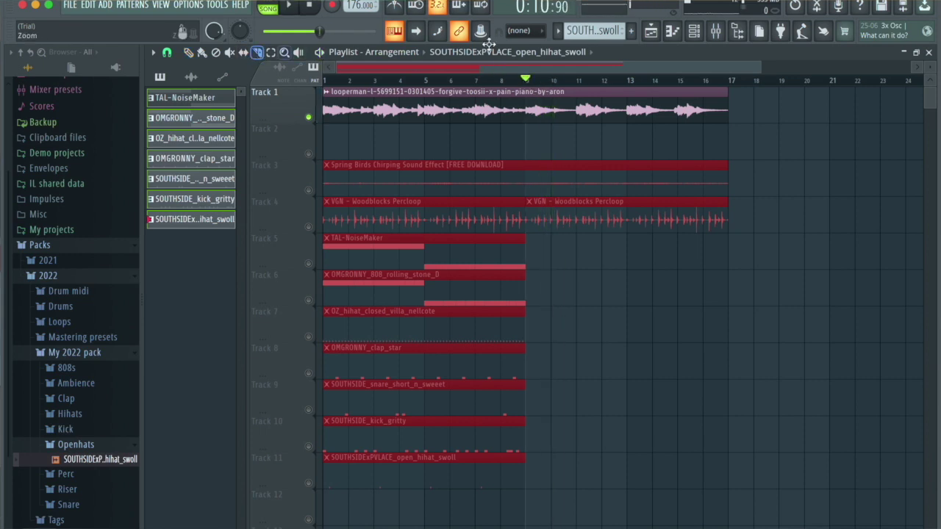
pyautogui.moveTo(524, 139); pyautogui.dragTo(527, 95)
pyautogui.moveTo(604, 96); pyautogui.dragTo(335, 150)
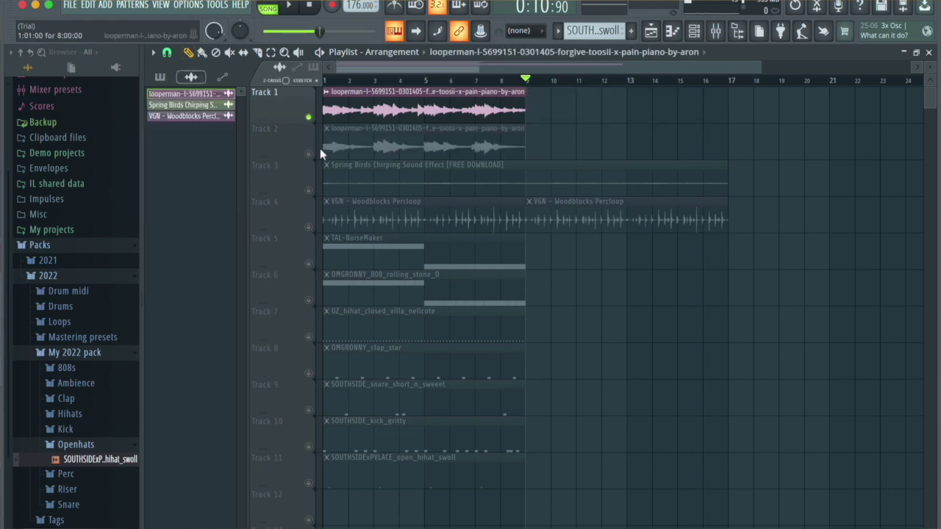
pyautogui.moveTo(363, 110); pyautogui.dragTo(610, 112)
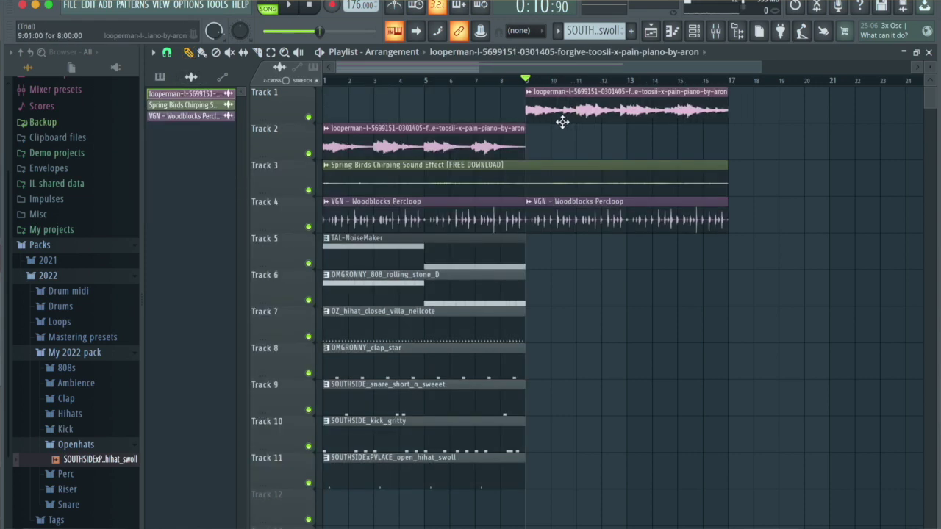
pyautogui.moveTo(462, 137); pyautogui.dragTo(463, 100)
pyautogui.moveTo(570, 123); pyautogui.dragTo(567, 142)
pyautogui.moveTo(526, 486); pyautogui.dragTo(569, 287)
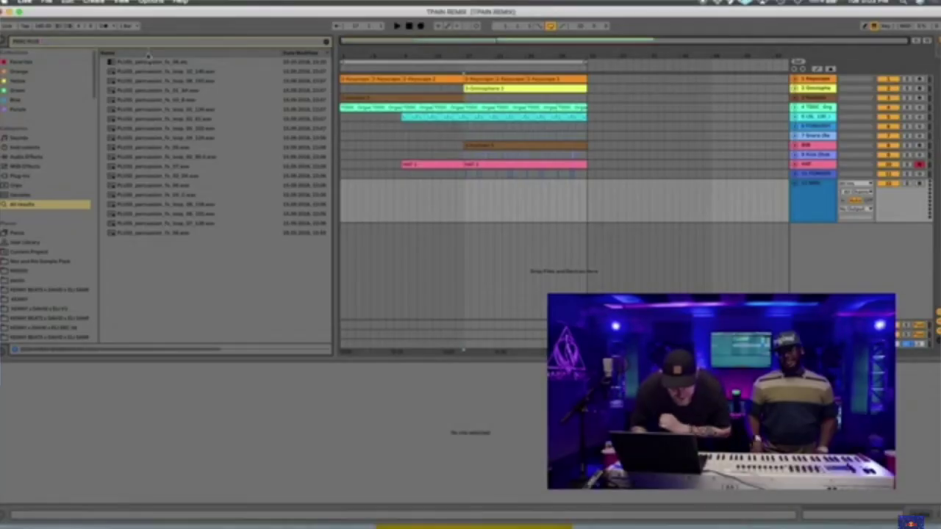
# - In Ableton Live, place the percussion fx sample on the new audio track so it ends where the Omnisphere section starts
pyautogui.moveTo(459, 197); pyautogui.dragTo(459, 197)
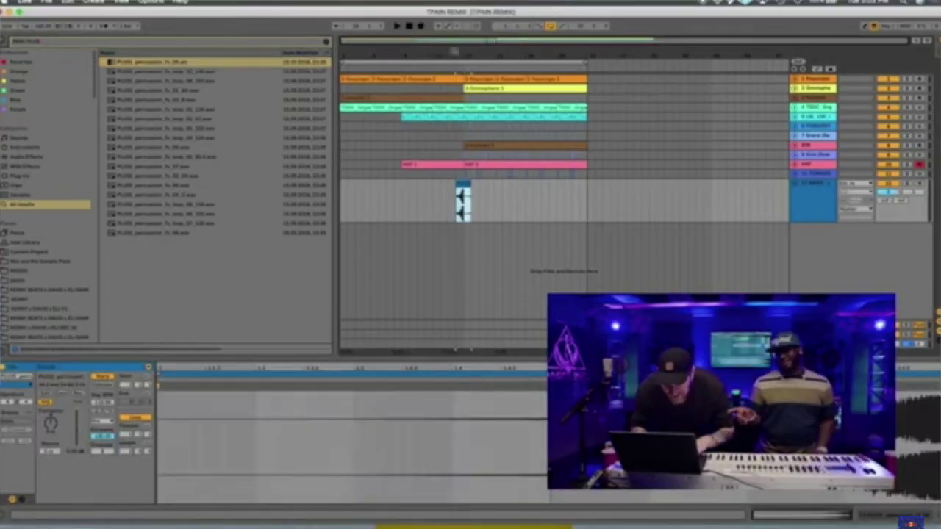
pyautogui.scroll(5, 459, 197)
pyautogui.moveTo(587, 187); pyautogui.dragTo(506, 189)
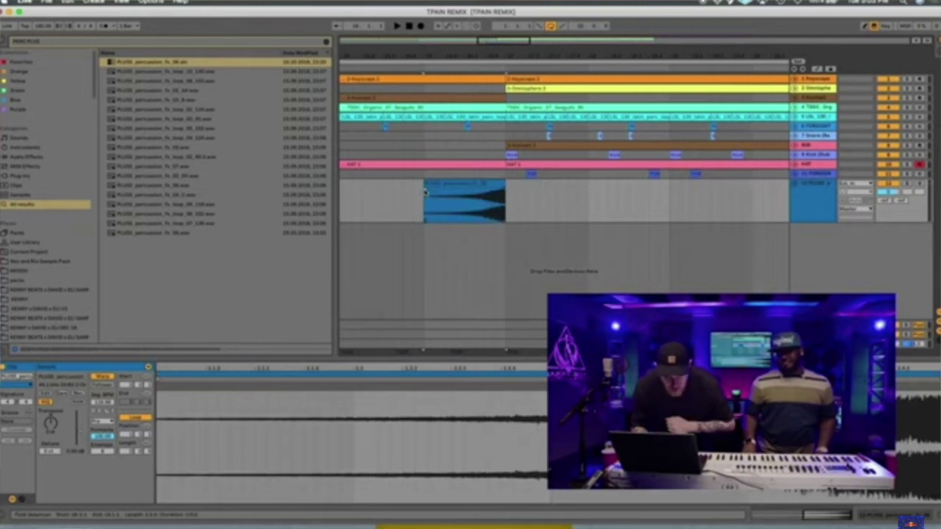
# - Clear the percussion on tracks 5 and 6 over the length of the fx clip and play the transition
pyautogui.click(469, 209)
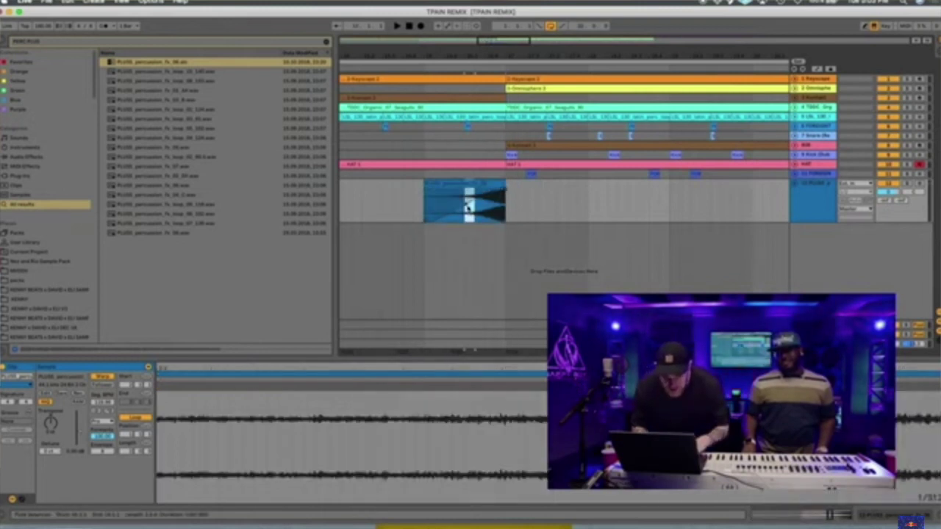
pyautogui.click(417, 217)
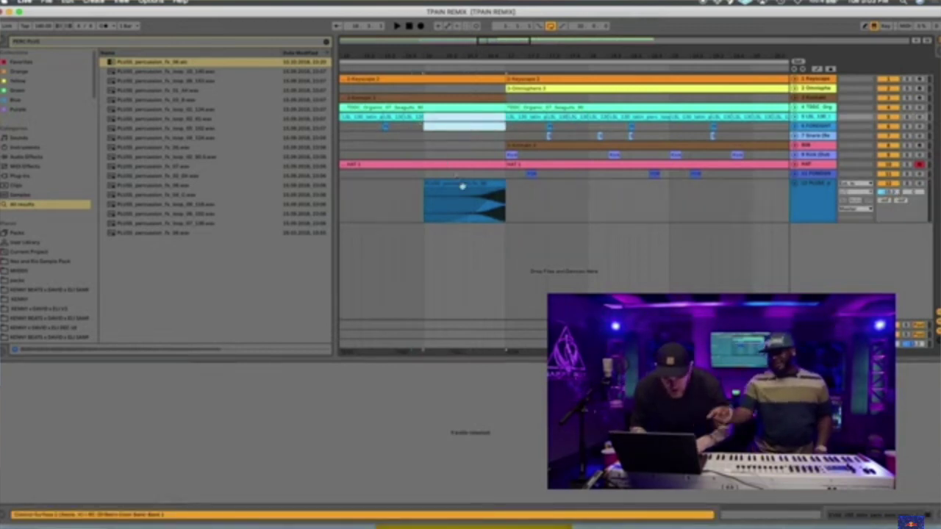
pyautogui.click(458, 183)
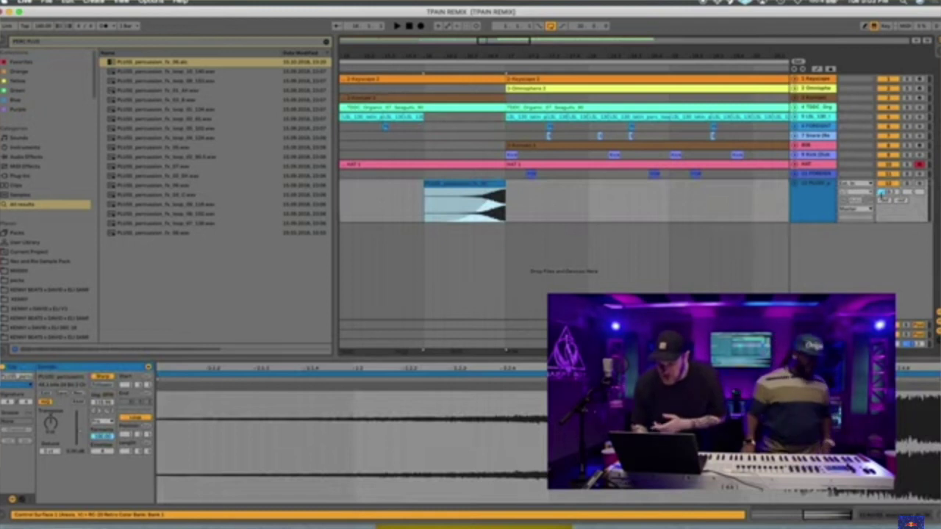
pyautogui.click(882, 193)
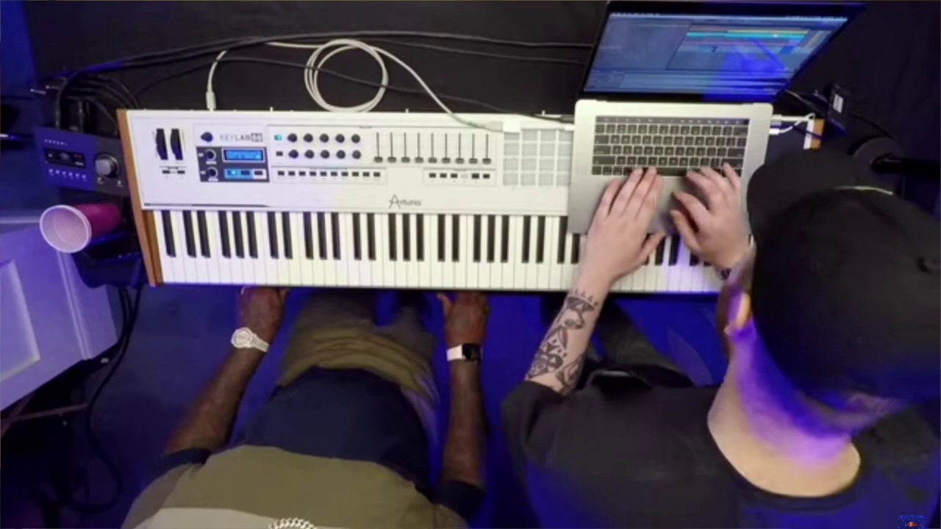
pyautogui.press('space')
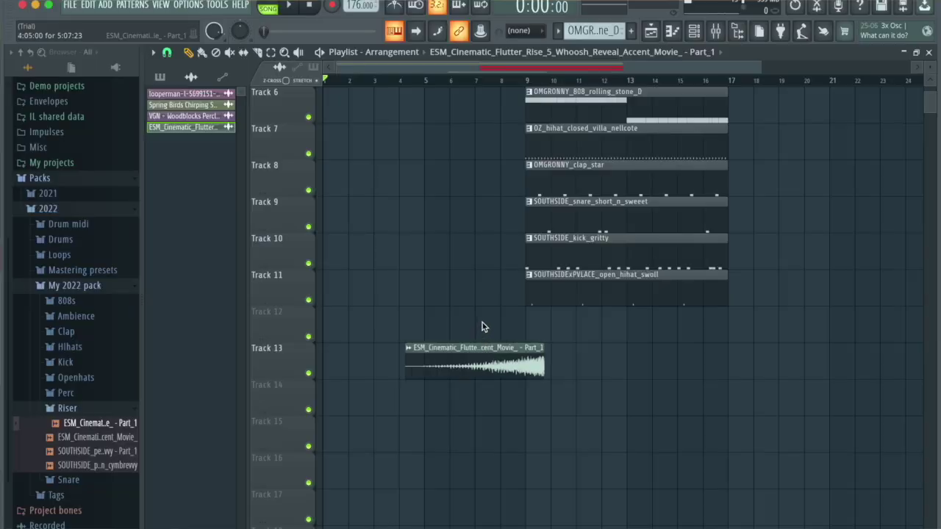
# - Switch to FL Studio, move the cinematic riser to Track 12 so it ends at bar 9, and set its channel volume to 14%
pyautogui.scroll(-1, 510, 388)
pyautogui.scroll(1, 442, 294)
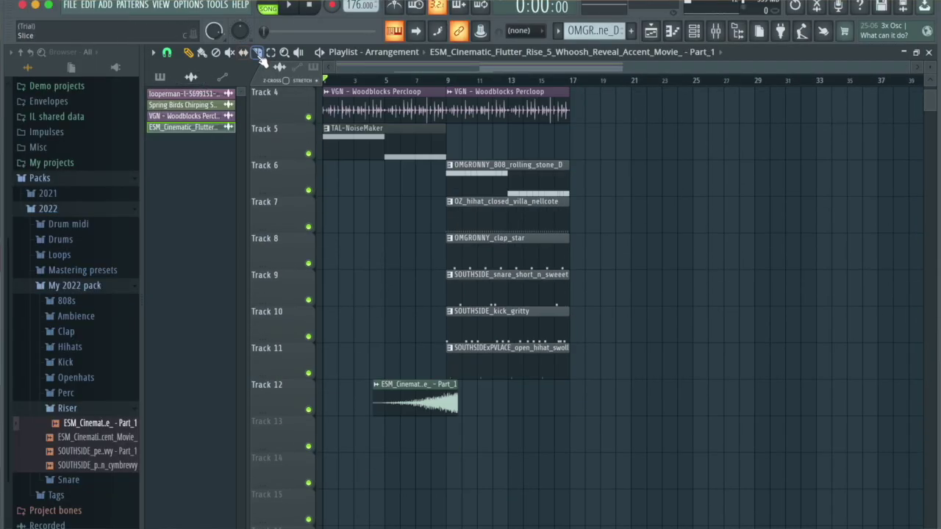
pyautogui.scroll(2, 455, 401)
pyautogui.doubleClick(438, 401)
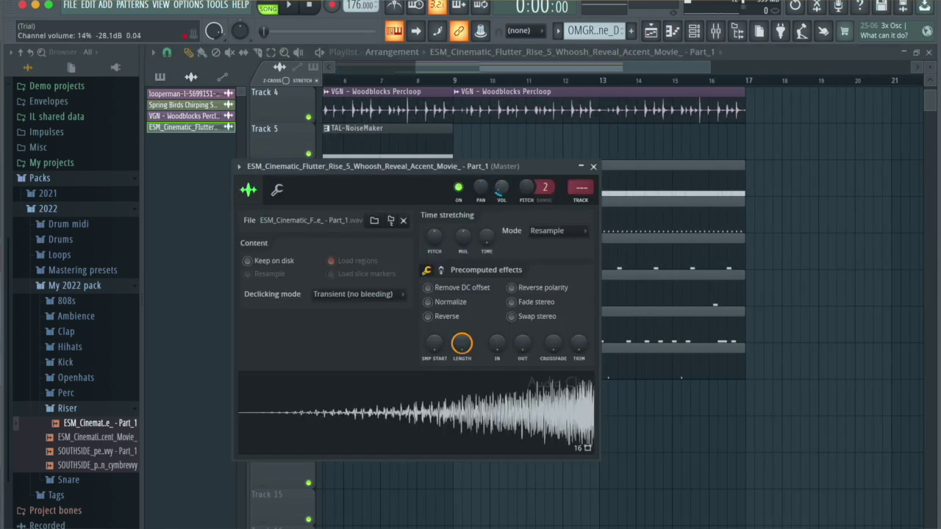
pyautogui.click(593, 166)
pyautogui.press('space')
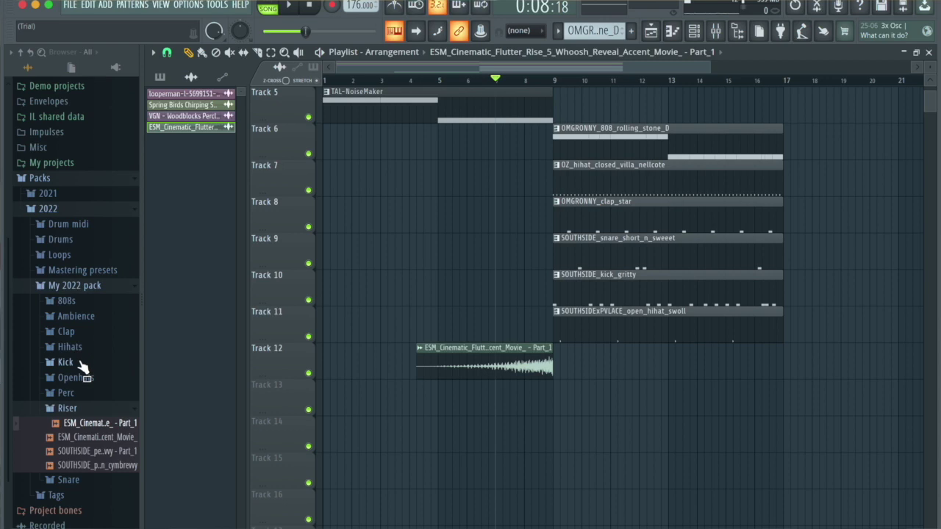
# - Collapse My 2022 pack in the browser and open the drum kit's Vox folder under Drums
pyautogui.click(87, 287)
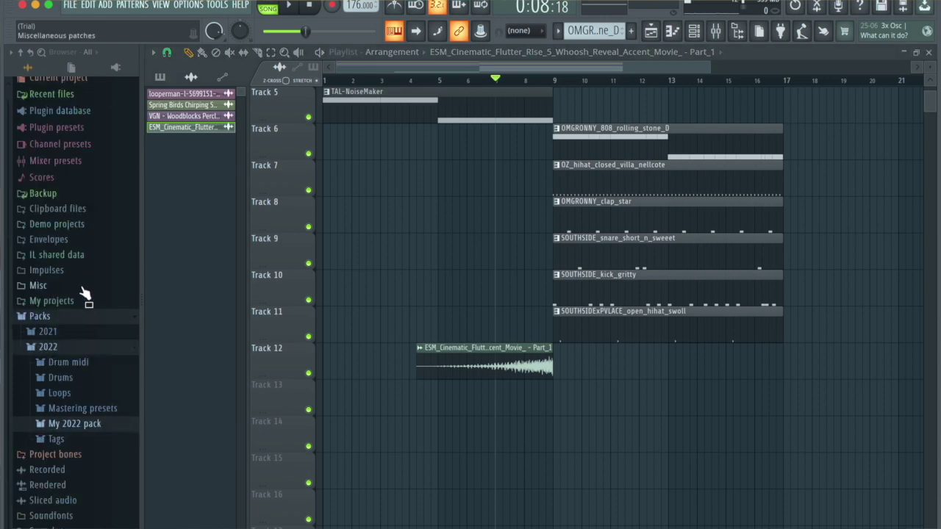
pyautogui.click(93, 468)
# - Try the Elder (Vox) sample at bar 9 on Track 13 with its channel volume at 78%
pyautogui.moveTo(555, 410); pyautogui.dragTo(557, 406)
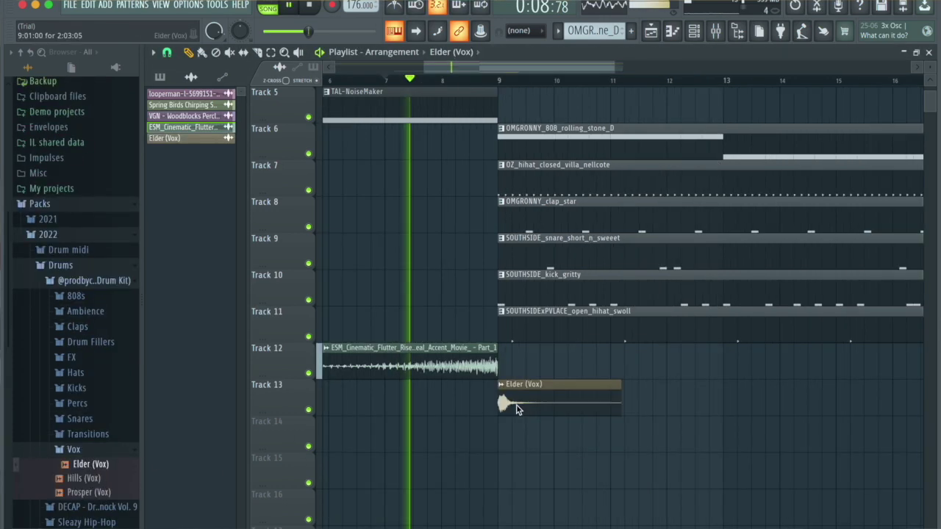
pyautogui.doubleClick(516, 408)
pyautogui.click(611, 184)
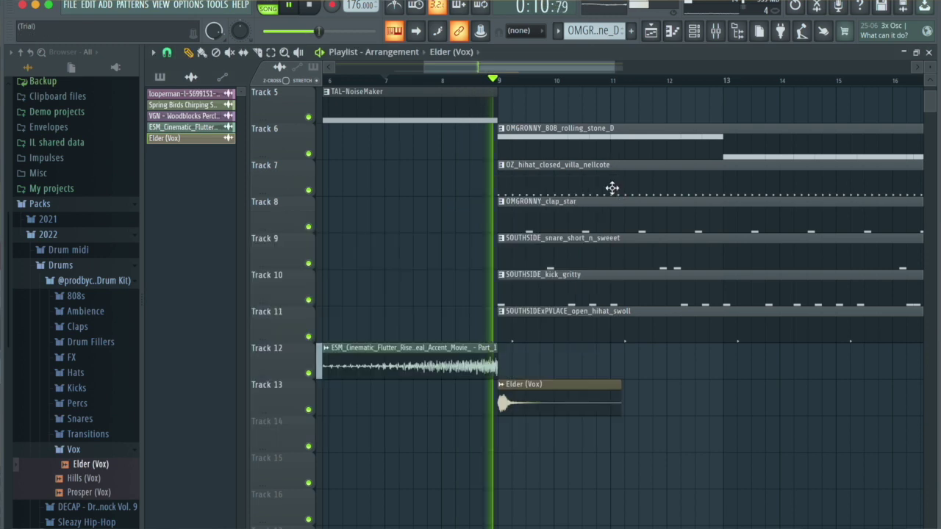
pyautogui.doubleClick(514, 388)
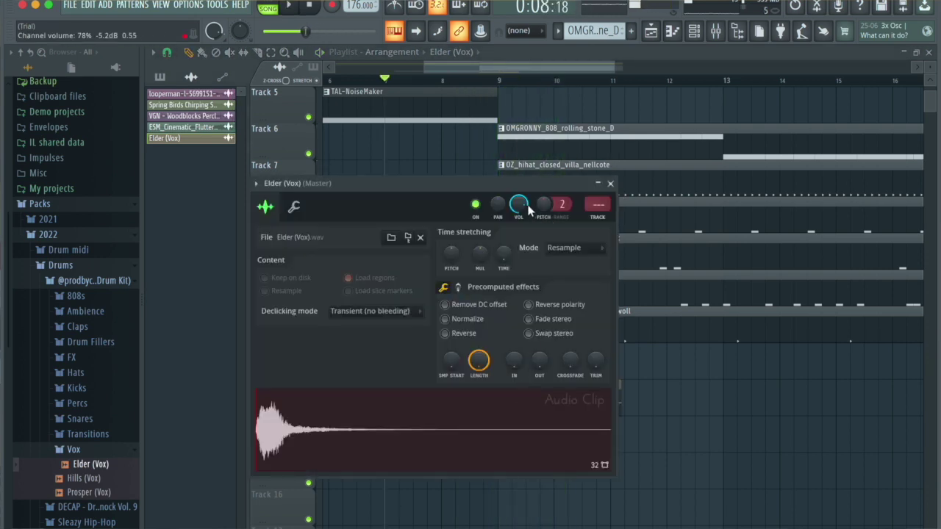
pyautogui.click(611, 184)
pyautogui.rightClick(567, 387)
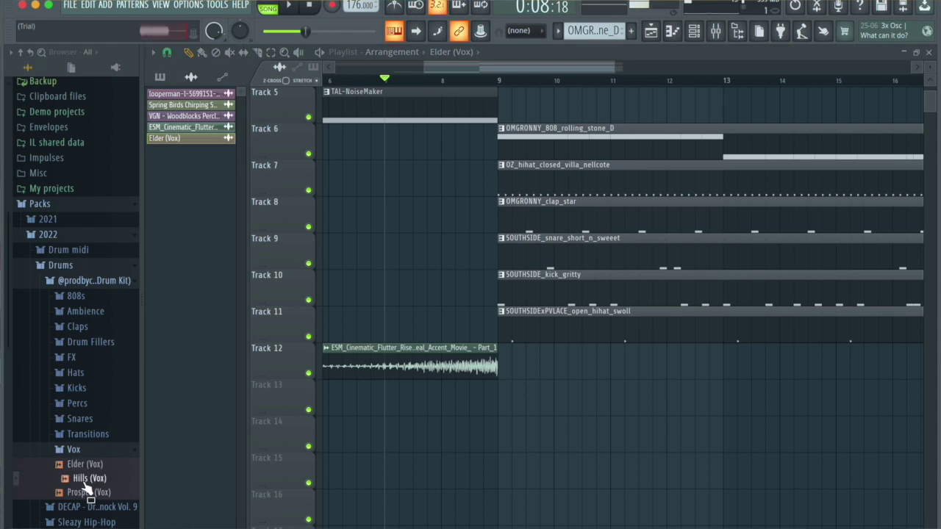
# - Place the Hills (Vox) sample at bar 9 below the riser and set its channel volume to 38%
pyautogui.moveTo(498, 451); pyautogui.dragTo(497, 451)
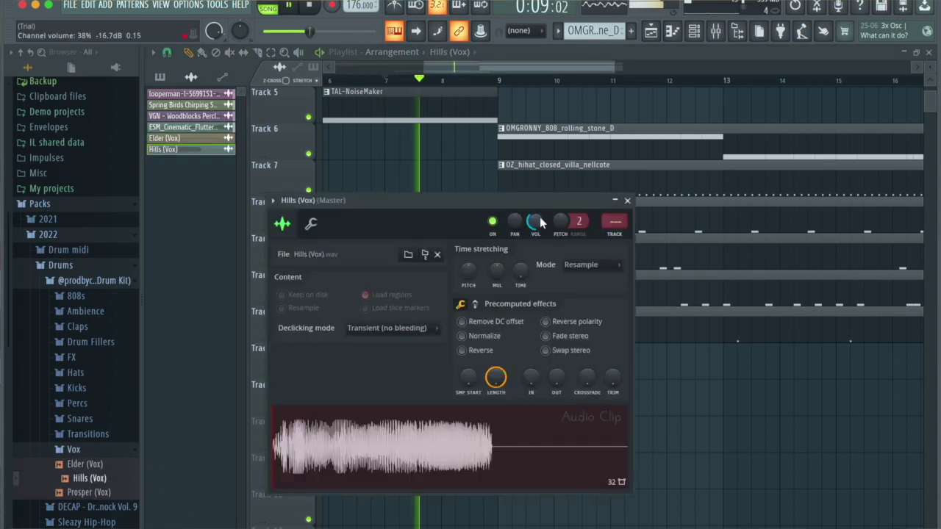
pyautogui.click(632, 200)
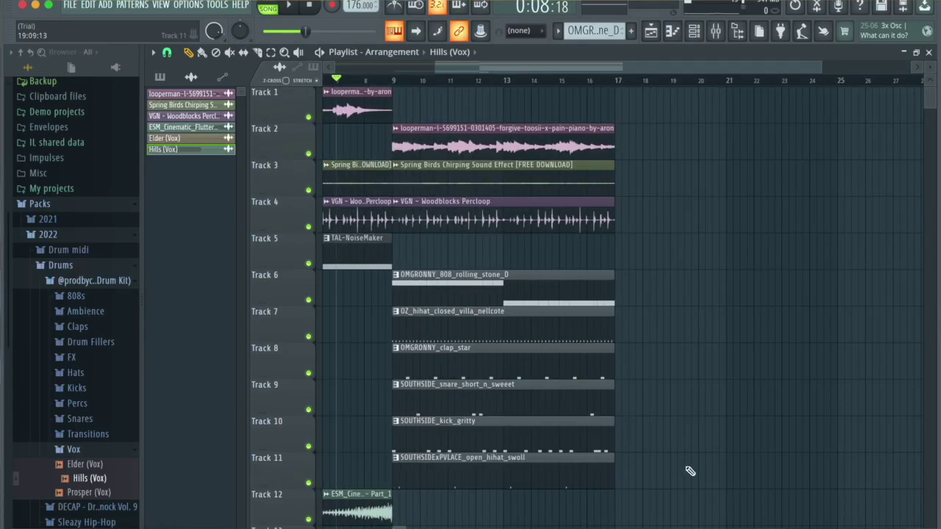
# - Duplicate the clips in bars 9 to 16 on Tracks 2 to 11 into bars 17 to 24
pyautogui.moveTo(684, 479); pyautogui.dragTo(416, 122)
pyautogui.hotkey('ctrl', 'b')
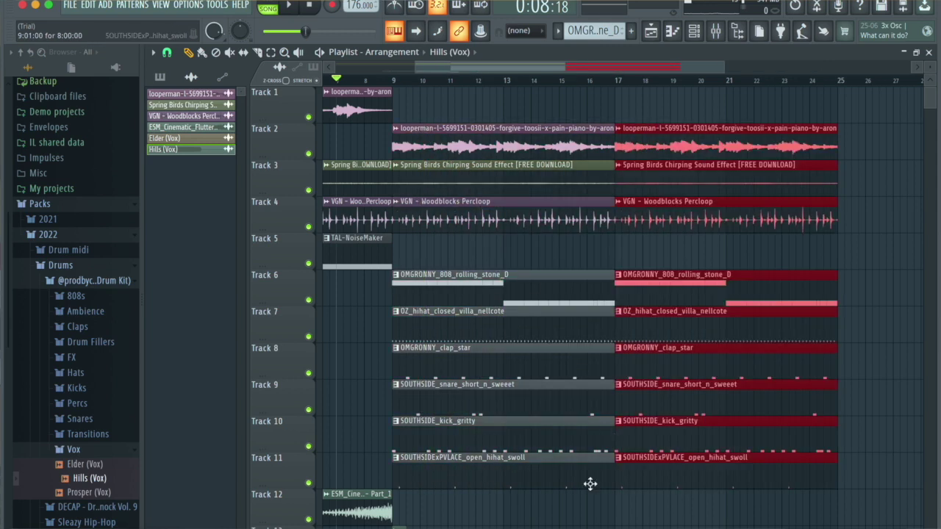
# - Change the playlist snap setting and cut about the last half bar before bar 17 off the 808 and drum clips
pyautogui.scroll(4, 590, 484)
pyautogui.click(167, 53)
pyautogui.click(180, 243)
pyautogui.moveTo(597, 309); pyautogui.dragTo(602, 397)
# - Copy the Hills (Vox) clip to bar 17 and the riser so it ends at bar 17, and play the transition
pyautogui.scroll(-4, 609, 359)
pyautogui.scroll(-3, 581, 340)
pyautogui.click(439, 366)
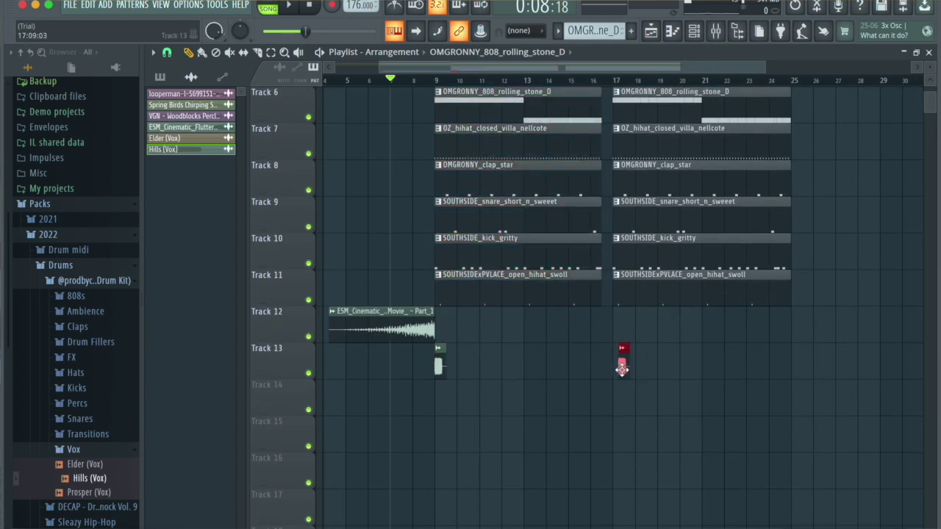
pyautogui.moveTo(613, 372); pyautogui.dragTo(619, 372)
pyautogui.moveTo(397, 323); pyautogui.dragTo(579, 326)
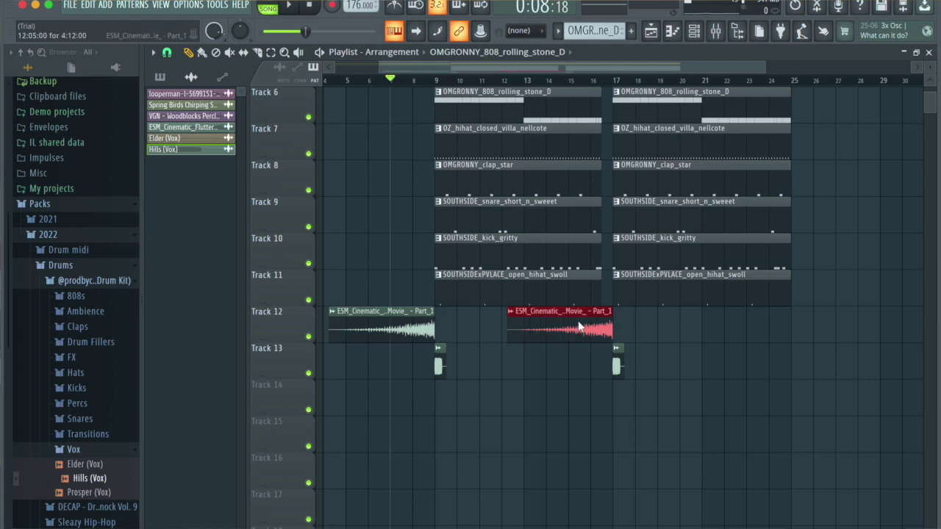
pyautogui.press('space')
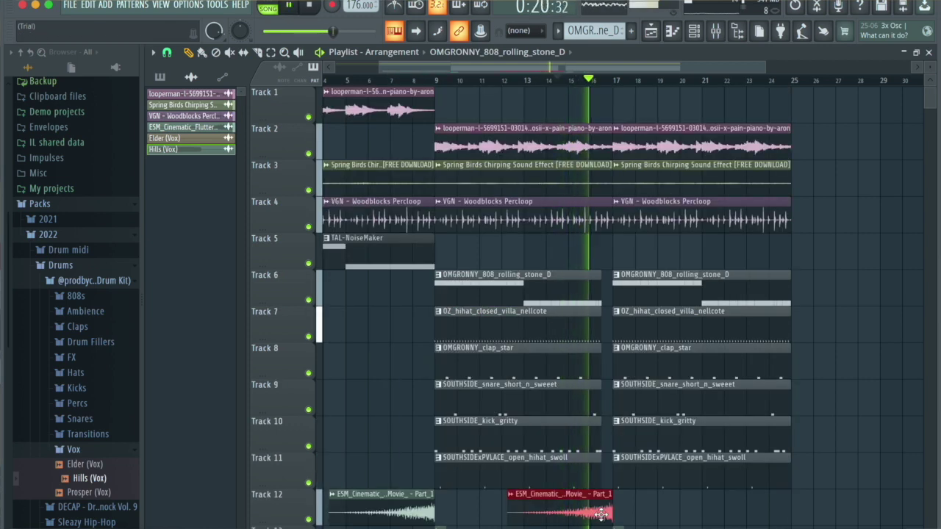